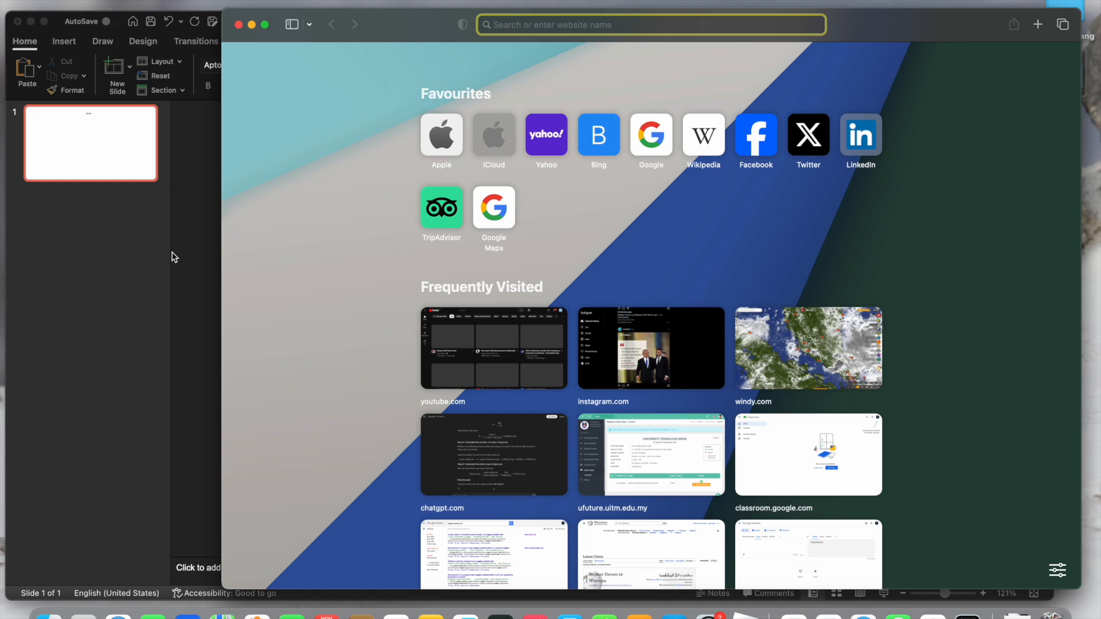
- Search Google Images for "perodua axia" and open the picture of the blue car in front of a cafe
{"action": "type", "text": "per"}
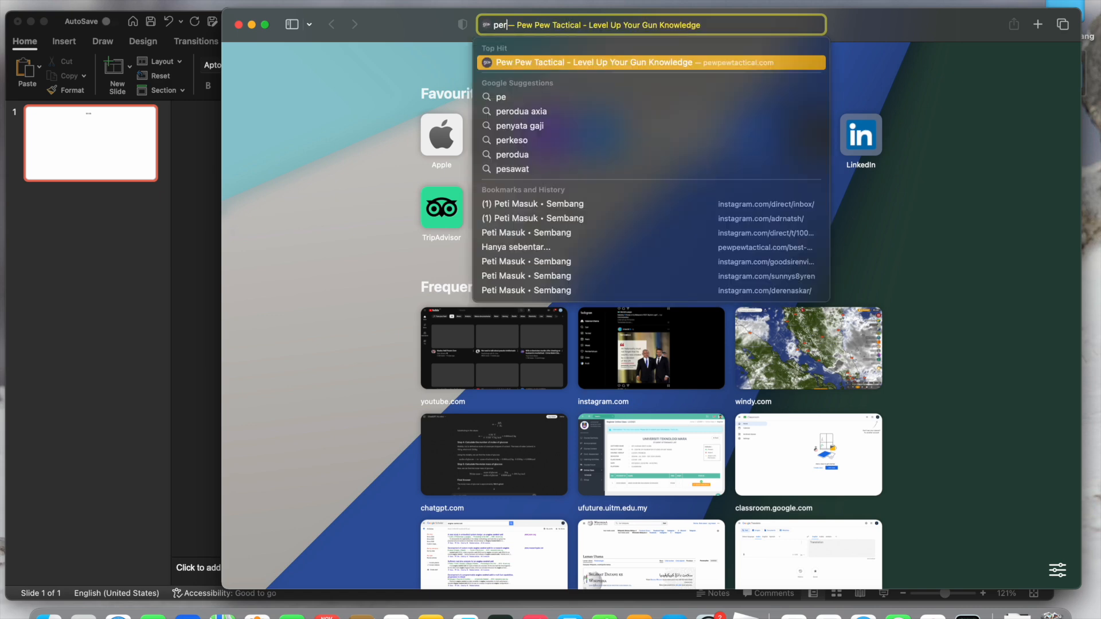
{"action": "type", "text": "odua axia"}
{"action": "key", "text": "Return"}
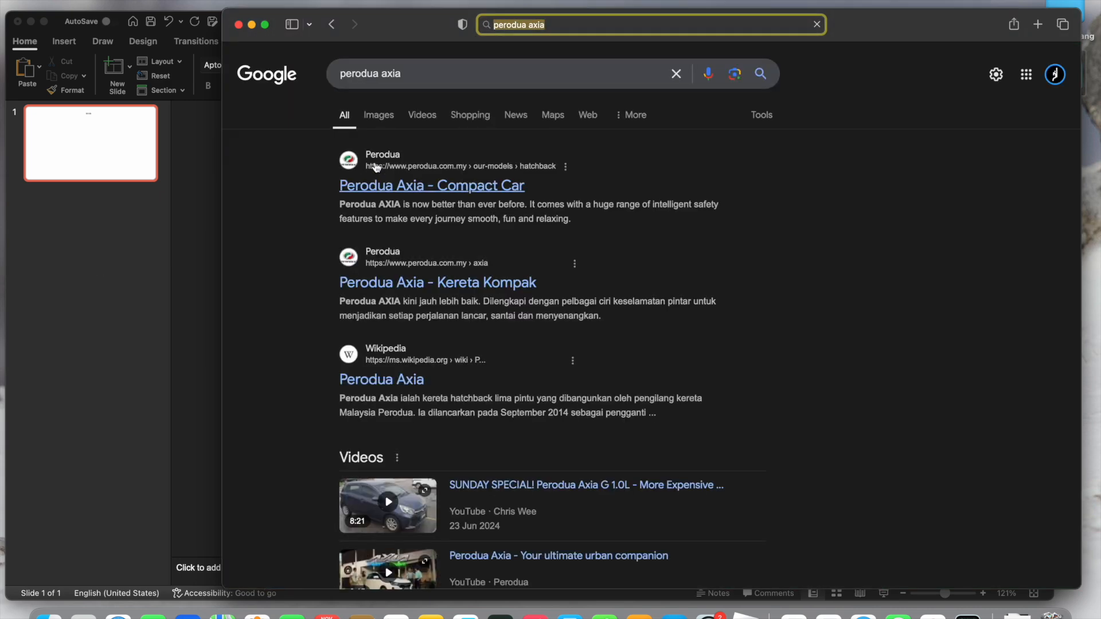
{"action": "left_click", "coordinate": [378, 120]}
{"action": "left_click", "coordinate": [954, 415]}
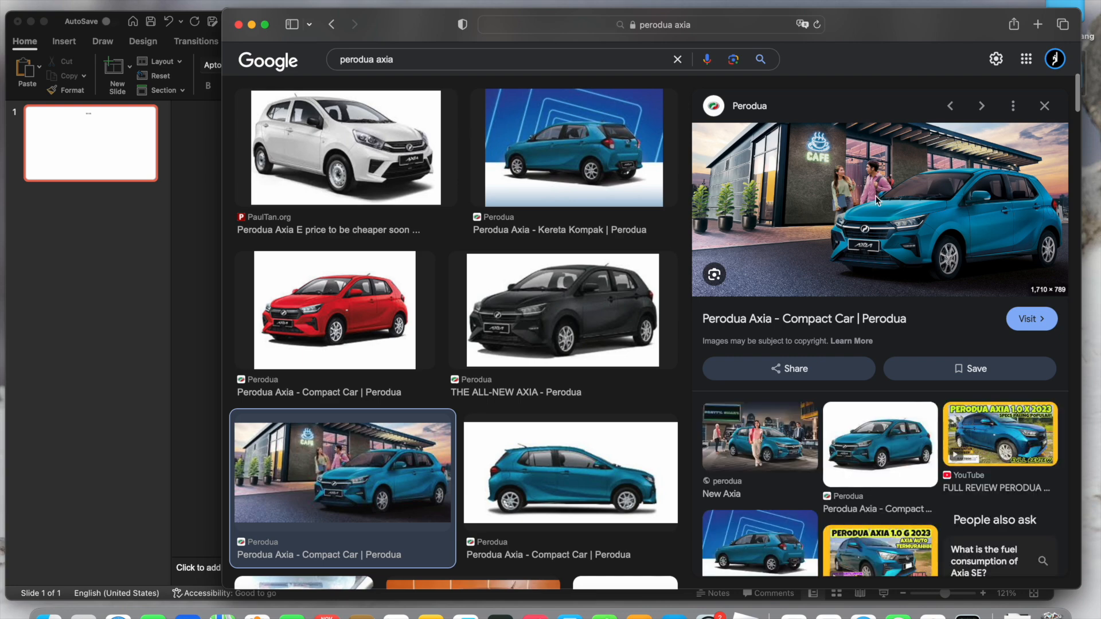
- Copy the blue car image and paste it onto slide 1 of the PowerPoint presentation
{"action": "right_click", "coordinate": [797, 204]}
{"action": "left_click", "coordinate": [866, 471]}
{"action": "left_click", "coordinate": [94, 457]}
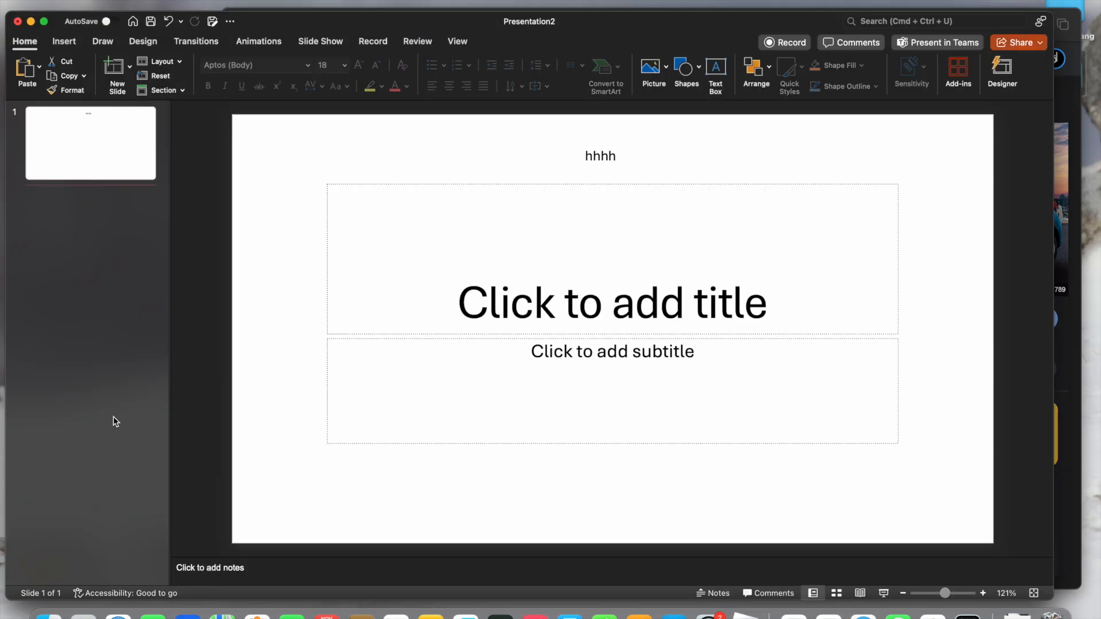
{"action": "key", "text": "super+v"}
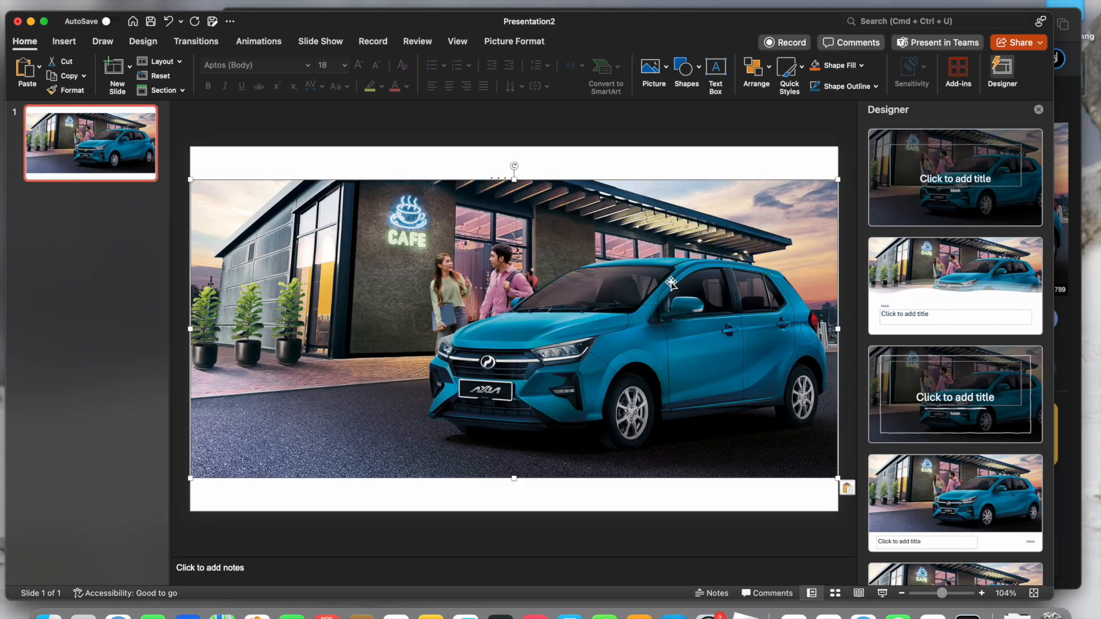
- Close the design suggestions, shift the car picture slightly down and delete the "hhhh" text box behind its upper edge
{"action": "left_click", "coordinate": [1039, 110]}
{"action": "left_click_drag", "start_coordinate": [677, 285], "coordinate": [676, 292]}
{"action": "left_click", "coordinate": [580, 156]}
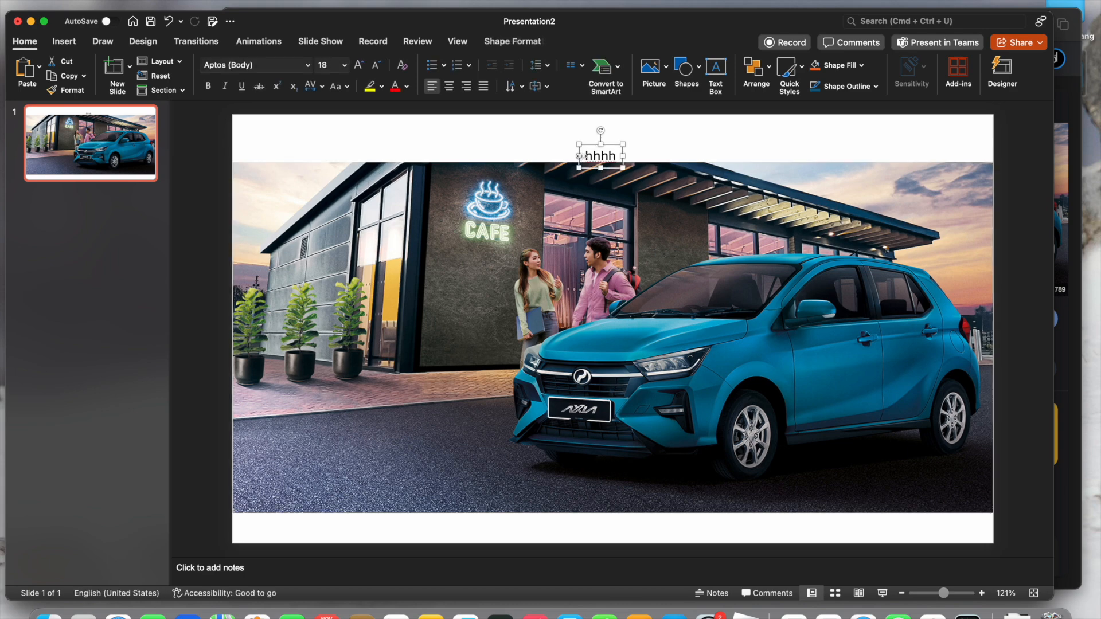
{"action": "key", "text": "BackSpace"}
- Stretch the car picture vertically to the slide's upper and lower edges so it fills the whole slide
{"action": "left_click", "coordinate": [606, 216]}
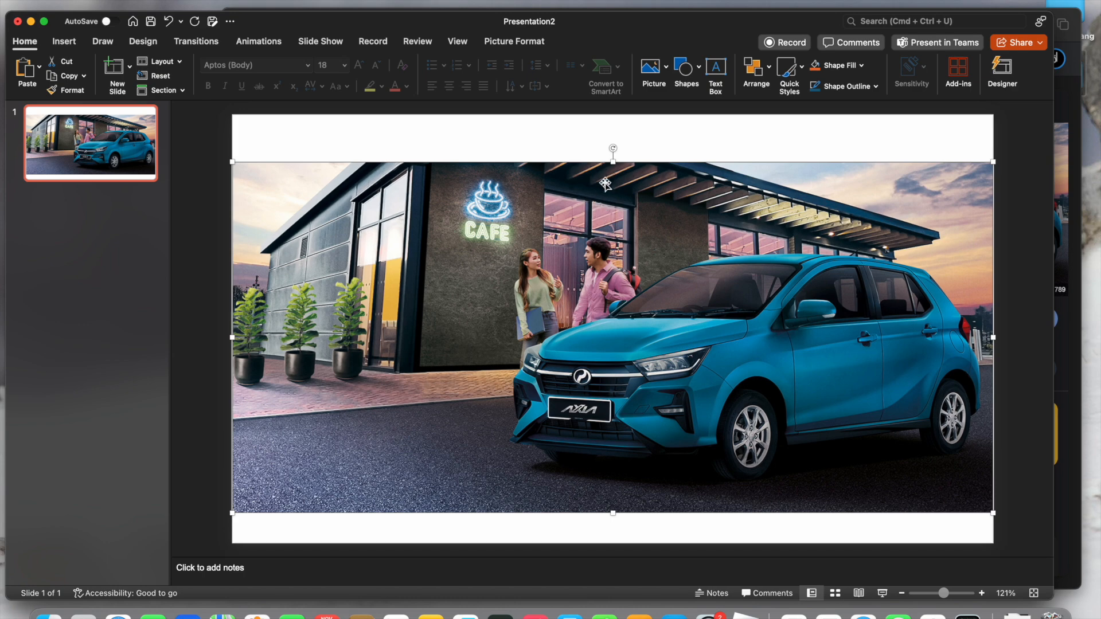
{"action": "left_click_drag", "start_coordinate": [613, 162], "coordinate": [613, 115]}
{"action": "left_click_drag", "start_coordinate": [612, 512], "coordinate": [617, 541]}
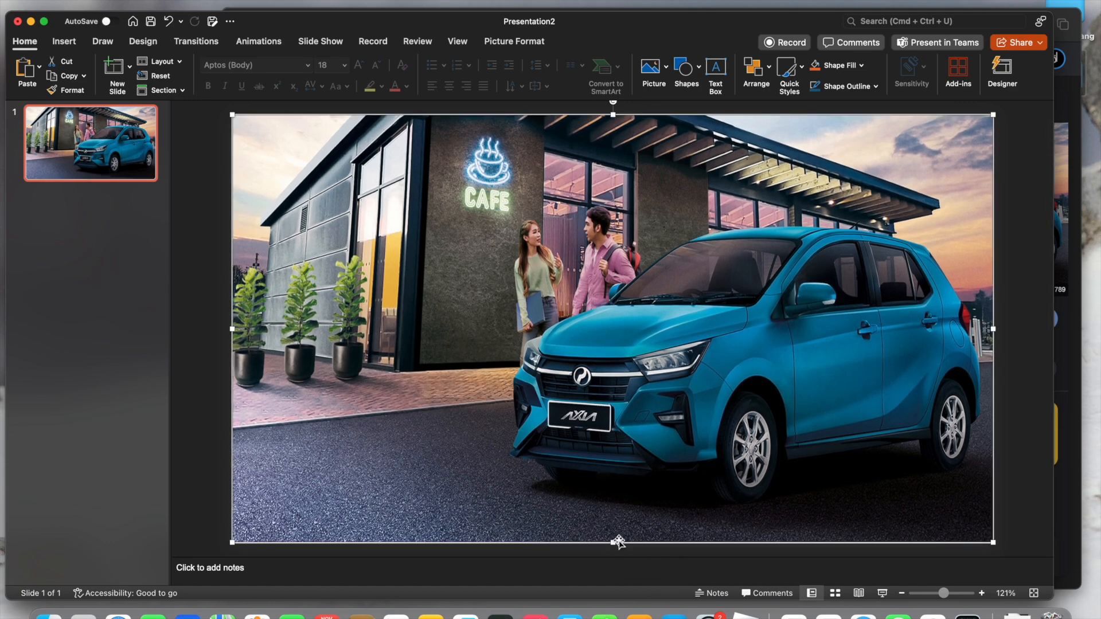
{"action": "left_click", "coordinate": [200, 271]}
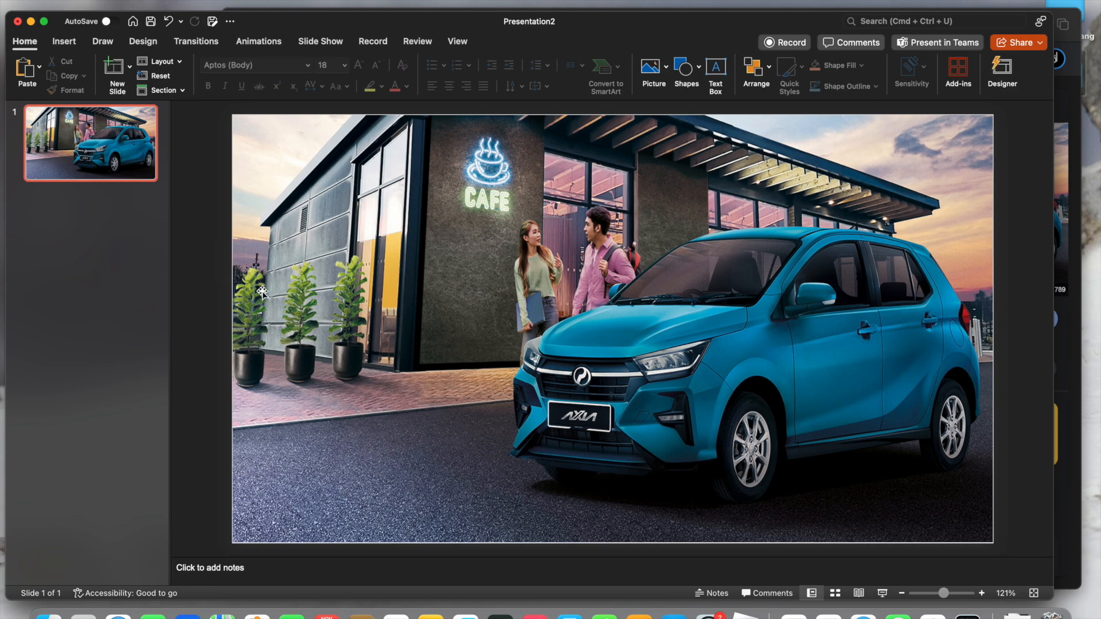
- Try moving the car picture aside and giving the slide background a picture or texture fill
{"action": "left_click_drag", "start_coordinate": [265, 301], "coordinate": [392, 305]}
{"action": "right_click", "coordinate": [282, 272]}
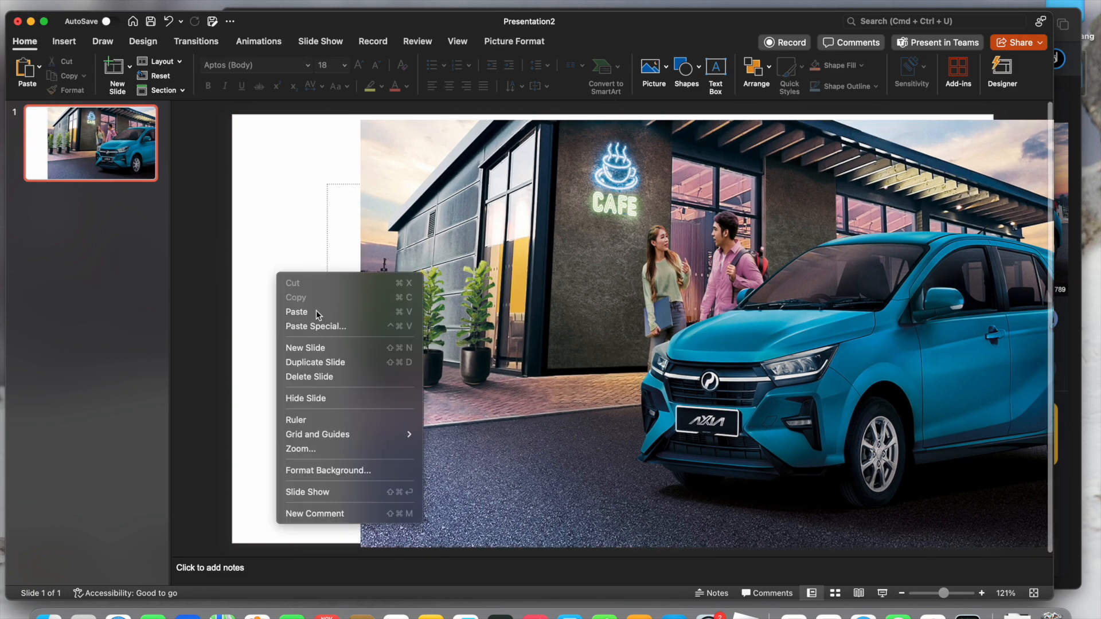
{"action": "left_click", "coordinate": [356, 468]}
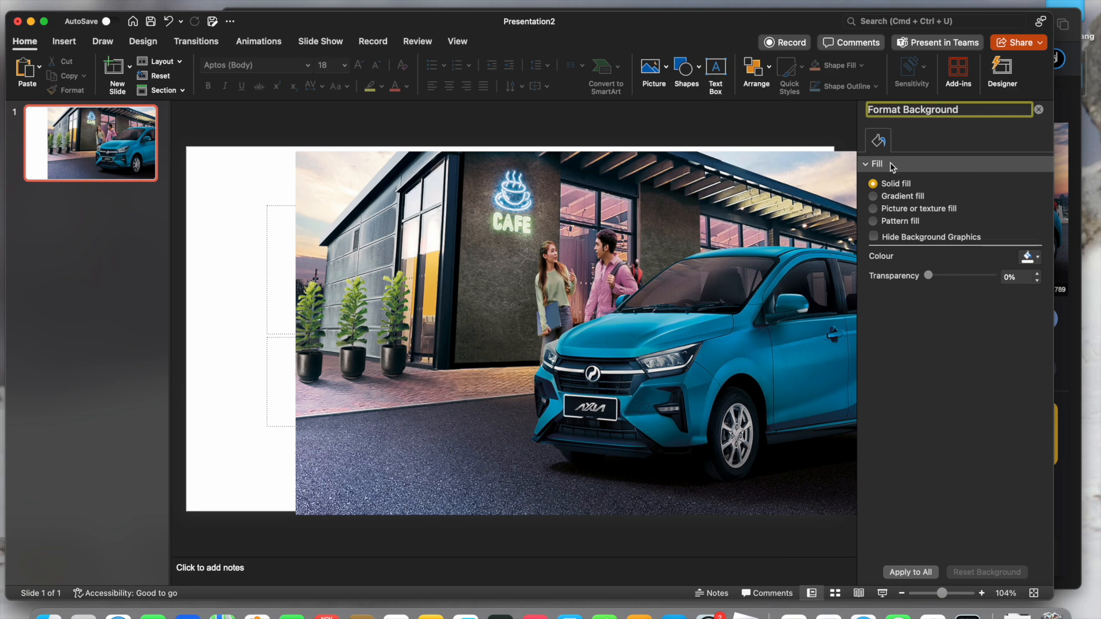
{"action": "left_click", "coordinate": [887, 207]}
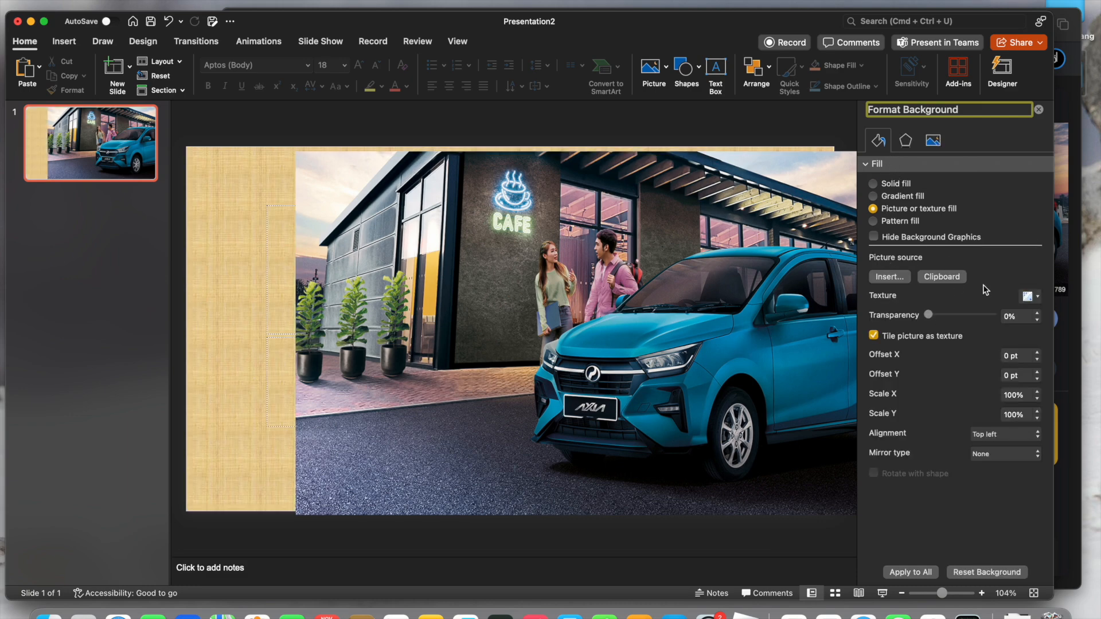
{"action": "left_click", "coordinate": [1038, 110]}
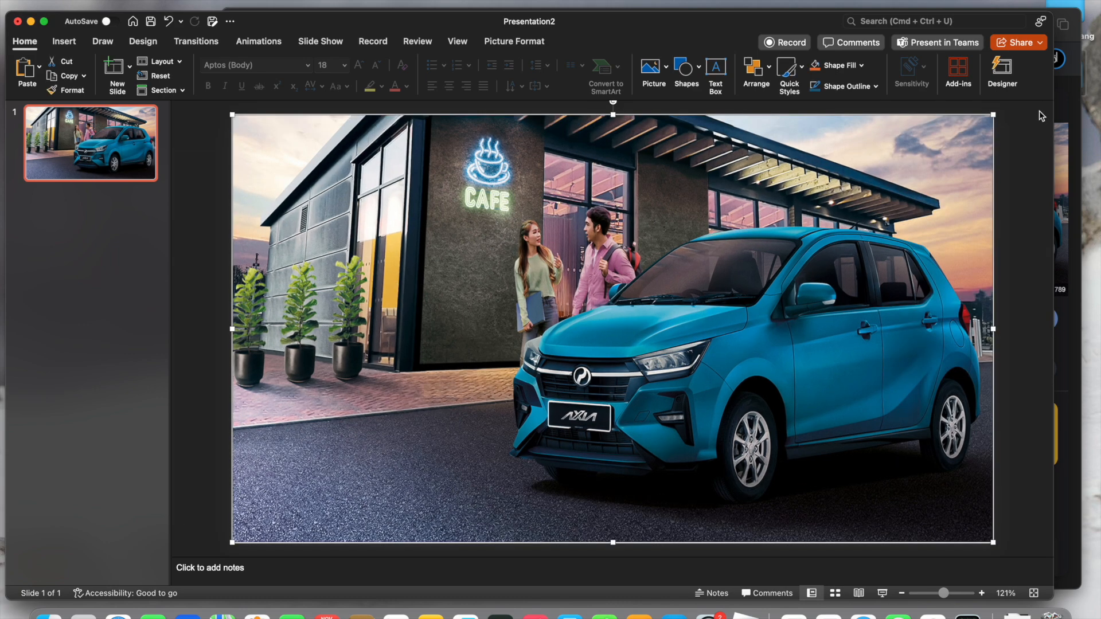
- Add a text box below the potted plants on the slide, reading "Sale of Perodua Axia"
{"action": "left_click", "coordinate": [724, 72]}
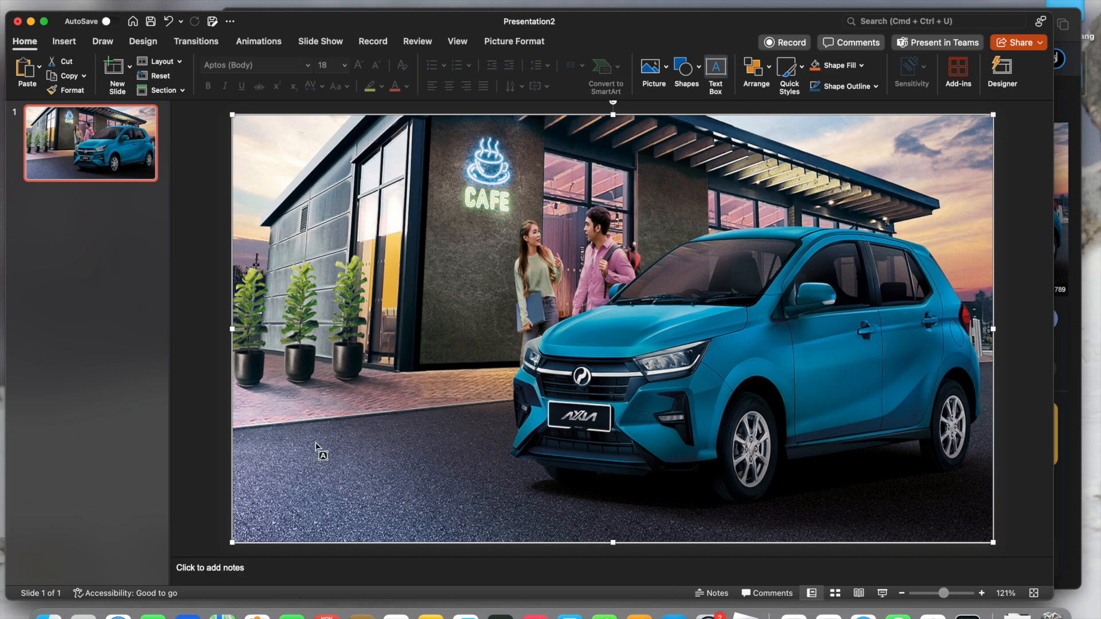
{"action": "left_click", "coordinate": [301, 405]}
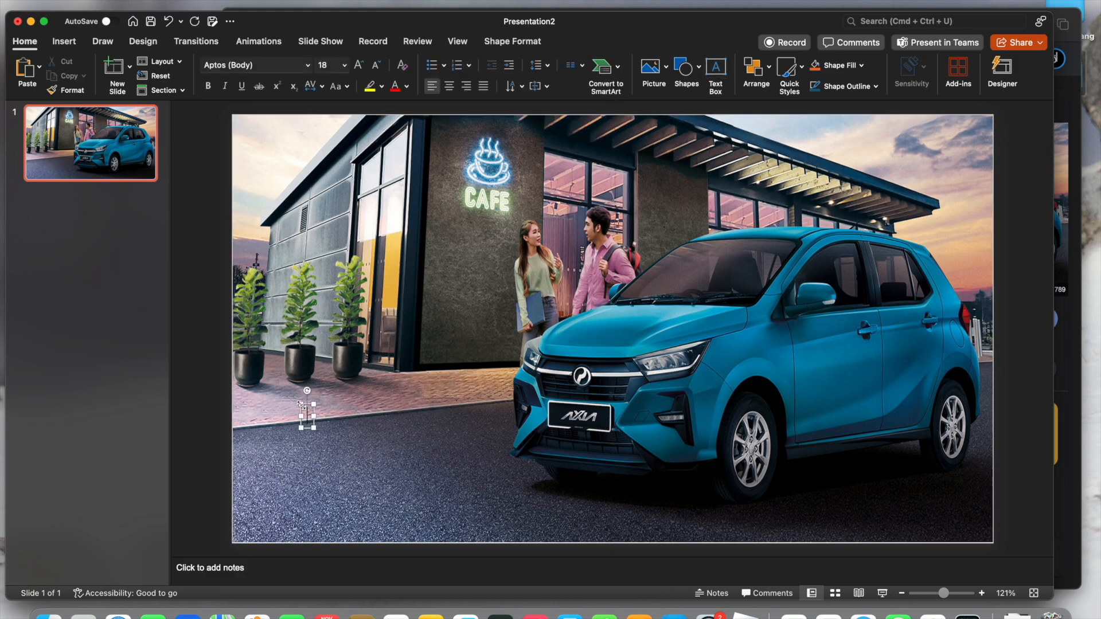
{"action": "type", "text": "Sale"}
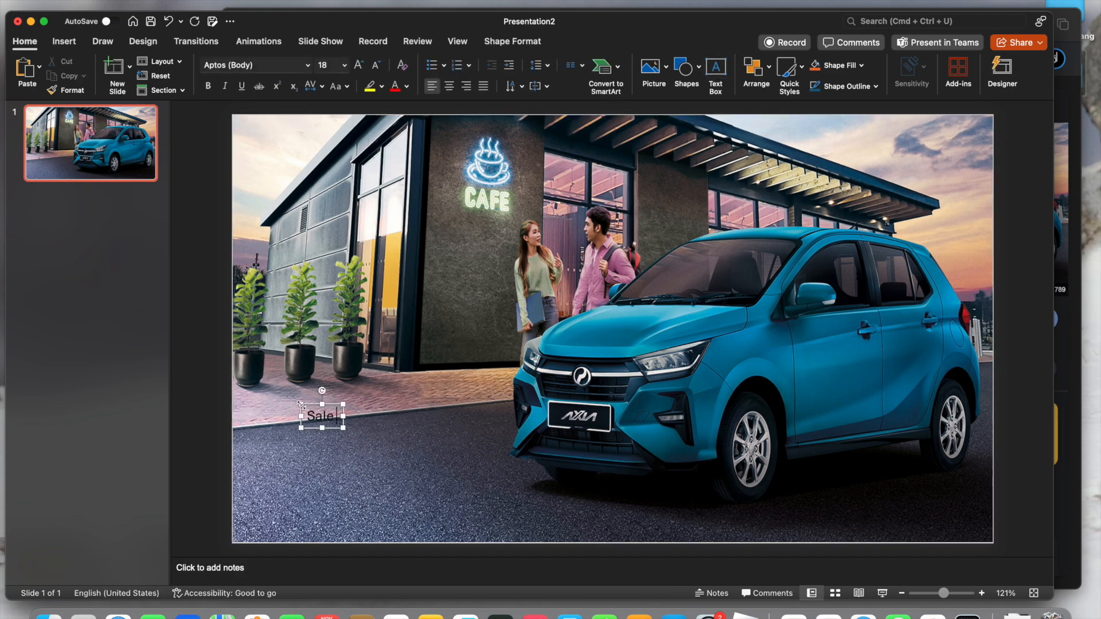
{"action": "type", "text": " of Perodua Axia"}
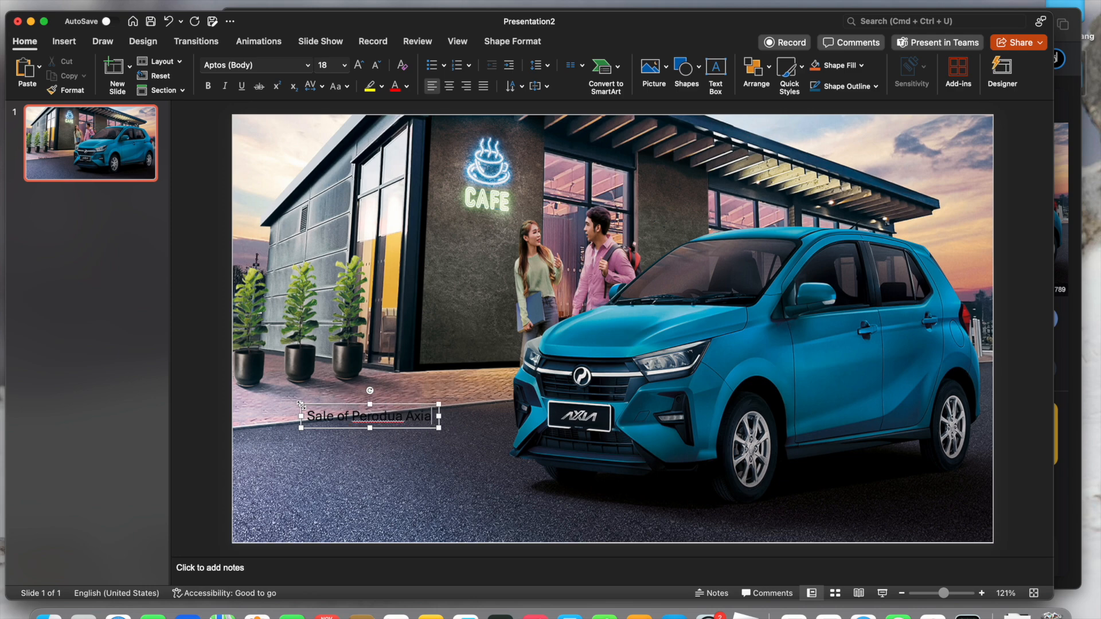
- Replace "Perodua Axia" in the text box so that it reads "Sale of compact cars in Malaysia"
{"action": "key", "text": "BackSpace"}
{"action": "key", "text": "BackSpace"}
{"action": "key", "text": "BackSpace"}
{"action": "key", "text": "BackSpace"}
{"action": "key", "text": "BackSpace"}
{"action": "key", "text": "BackSpace"}
{"action": "key", "text": "BackSpace"}
{"action": "key", "text": "BackSpace"}
{"action": "key", "text": "BackSpace"}
{"action": "key", "text": "BackSpace"}
{"action": "key", "text": "BackSpace"}
{"action": "key", "text": "BackSpace"}
{"action": "type", "text": "compact cars in Mlaa"}
{"action": "key", "text": "BackSpace"}
{"action": "key", "text": "BackSpace"}
{"action": "key", "text": "BackSpace"}
{"action": "type", "text": "alaysia"}
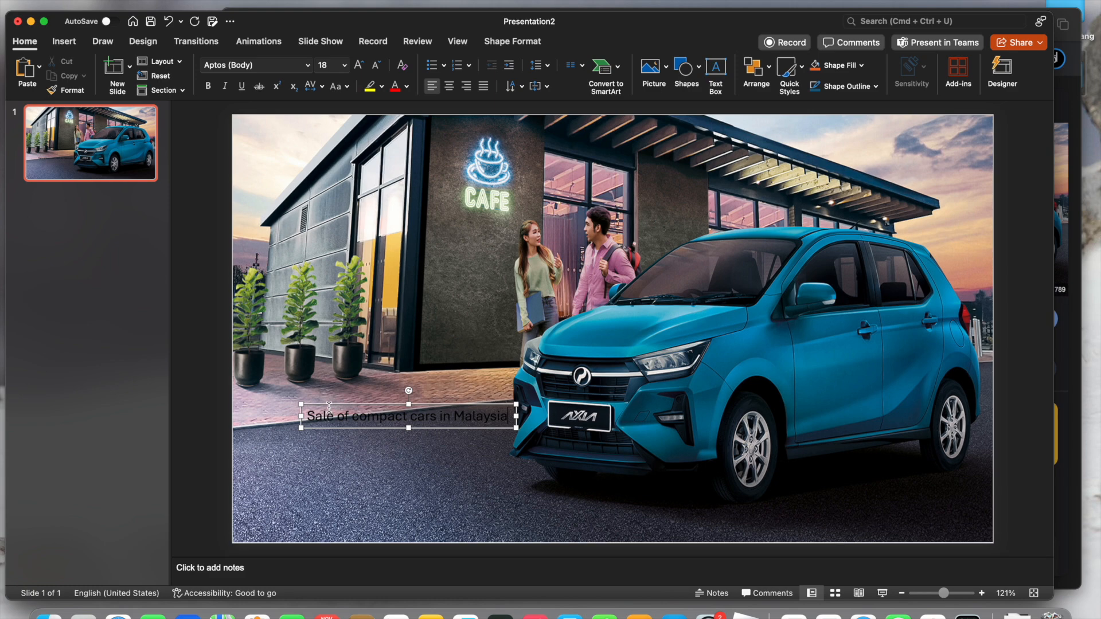
- Move the title text box down onto the road area and enlarge its text to 28 pt
{"action": "left_click_drag", "start_coordinate": [329, 408], "coordinate": [319, 472]}
{"action": "key", "text": "super+shift+period"}
{"action": "key", "text": "super+shift+period"}
{"action": "key", "text": "super+shift+period"}
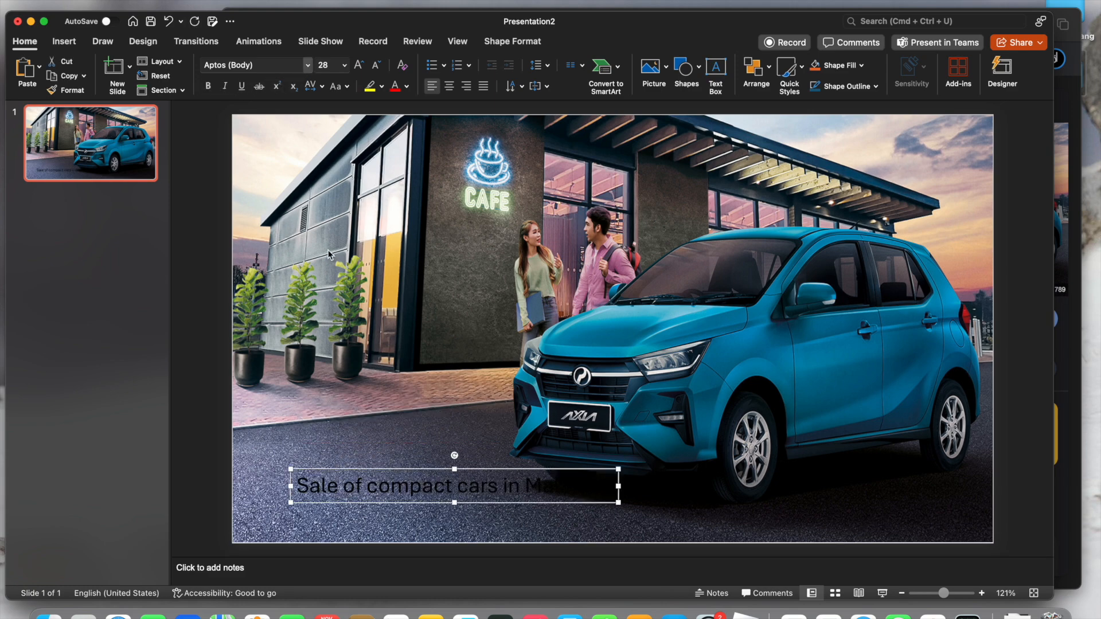
- Set the title text to the italic Evogria font and colour it white
{"action": "left_click", "coordinate": [308, 65]}
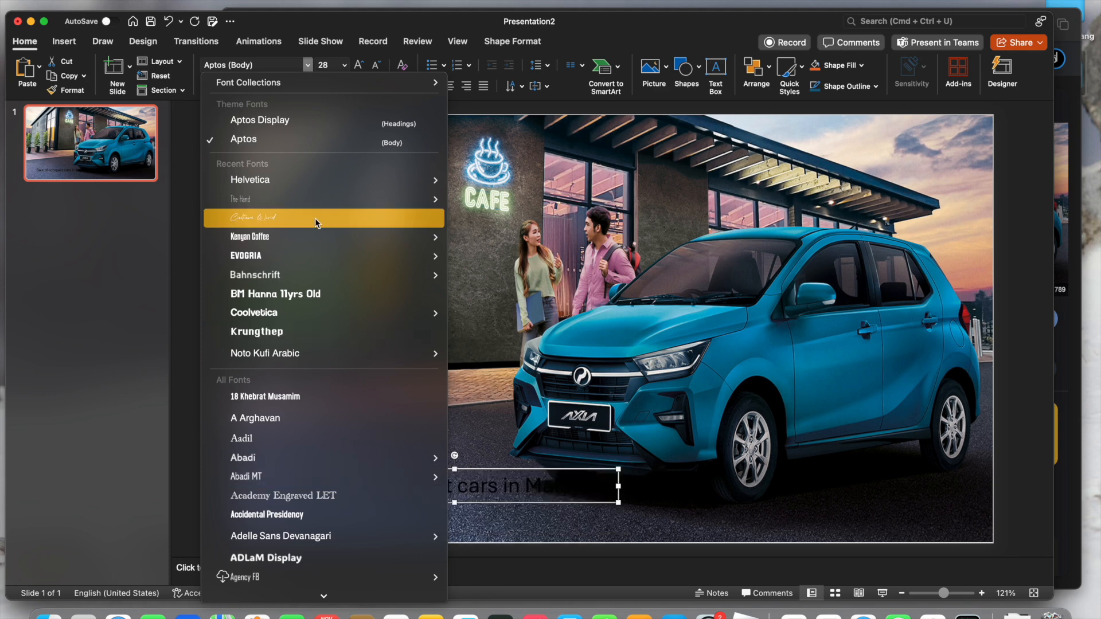
{"action": "mouse_move", "coordinate": [299, 262]}
{"action": "left_click", "coordinate": [474, 301]}
{"action": "left_click", "coordinate": [406, 86]}
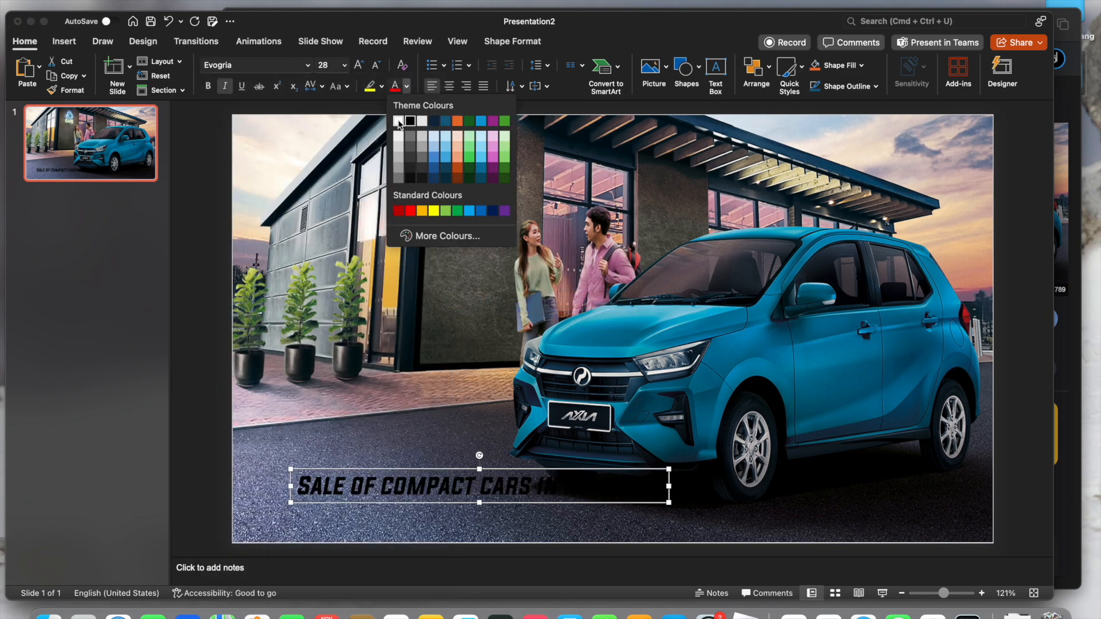
{"action": "left_click", "coordinate": [398, 122]}
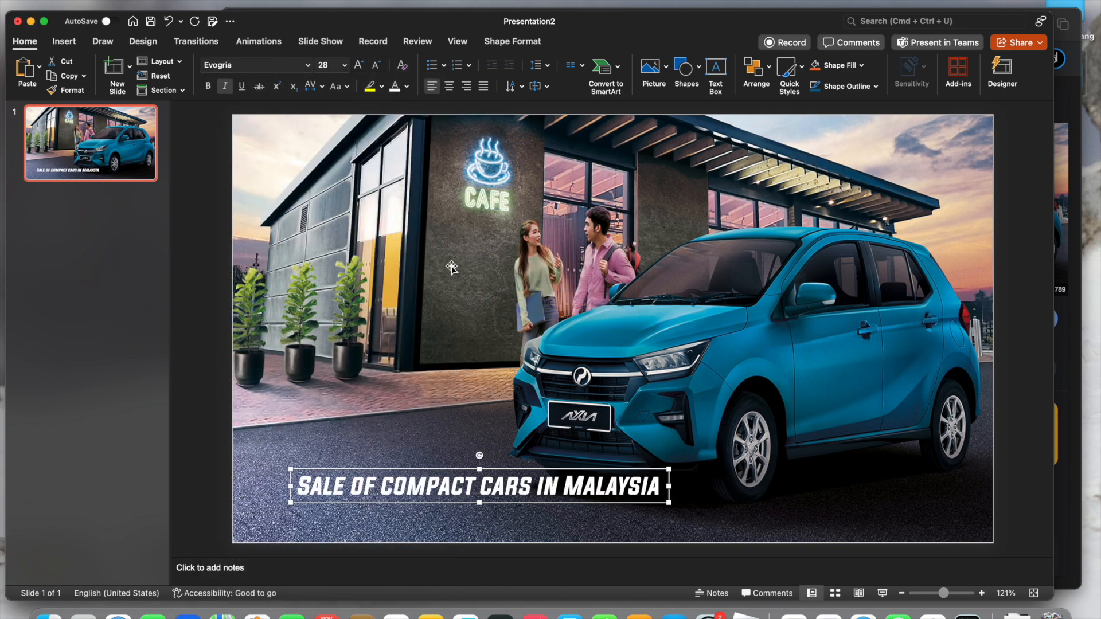
- Move the title text box against the slide's left edge, near its lower-left corner
{"action": "left_click", "coordinate": [512, 45]}
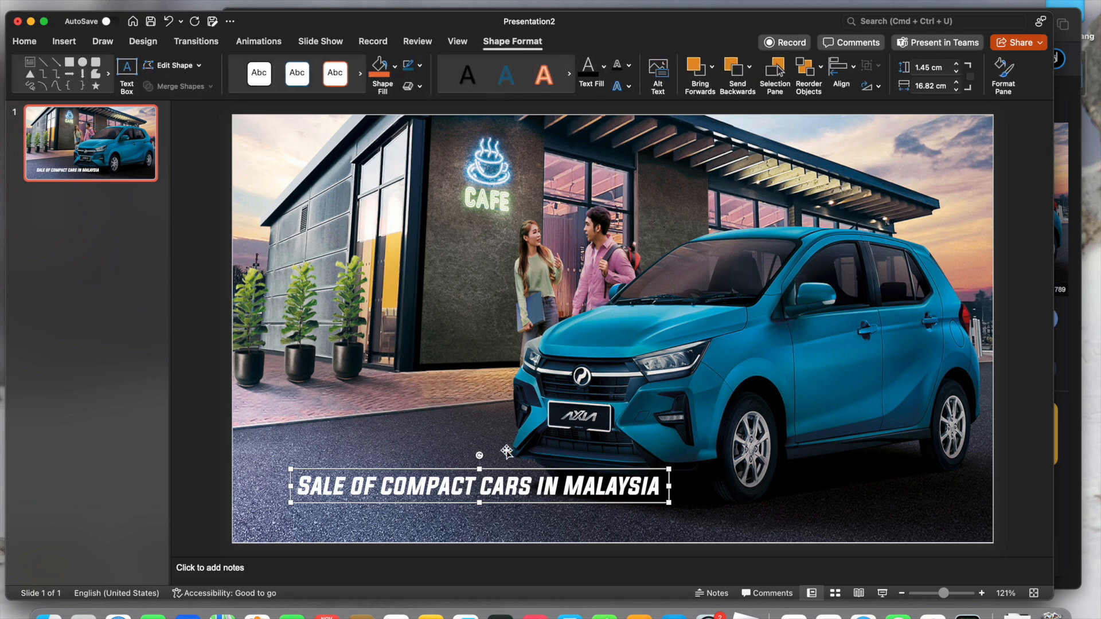
{"action": "left_click_drag", "start_coordinate": [450, 472], "coordinate": [391, 499]}
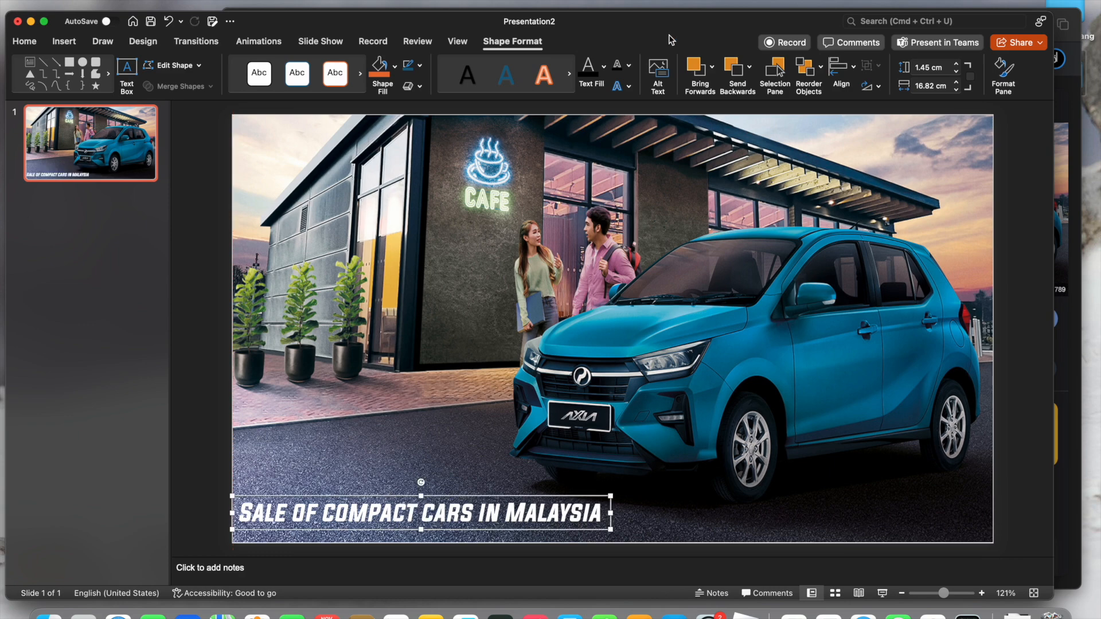
- Try a blue text fill and a black text outline on the title
{"action": "left_click", "coordinate": [603, 66]}
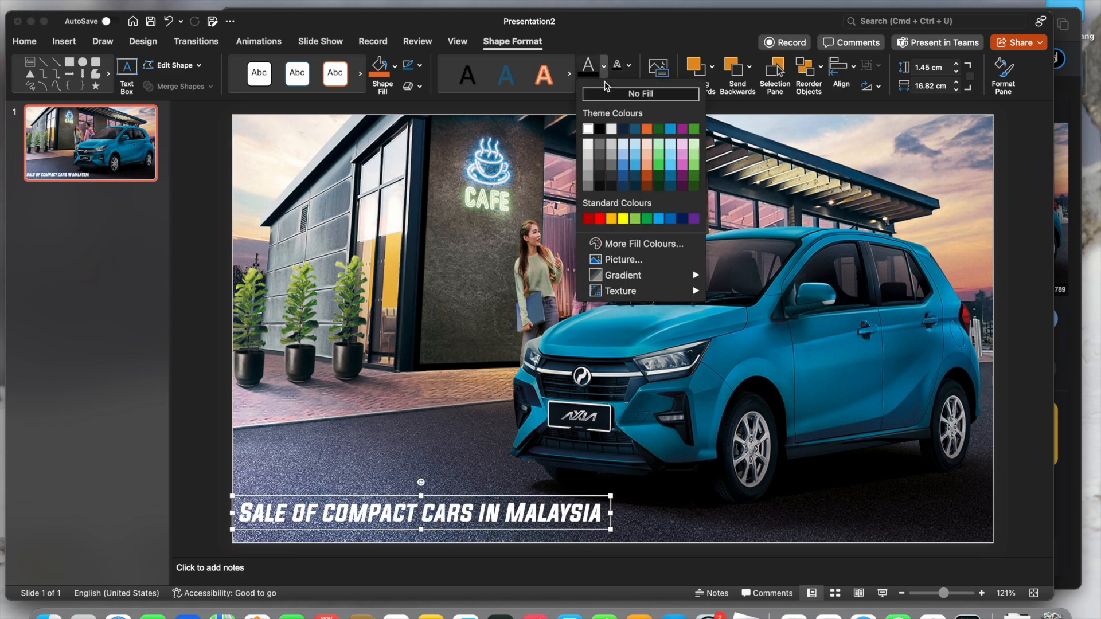
{"action": "left_click", "coordinate": [629, 169]}
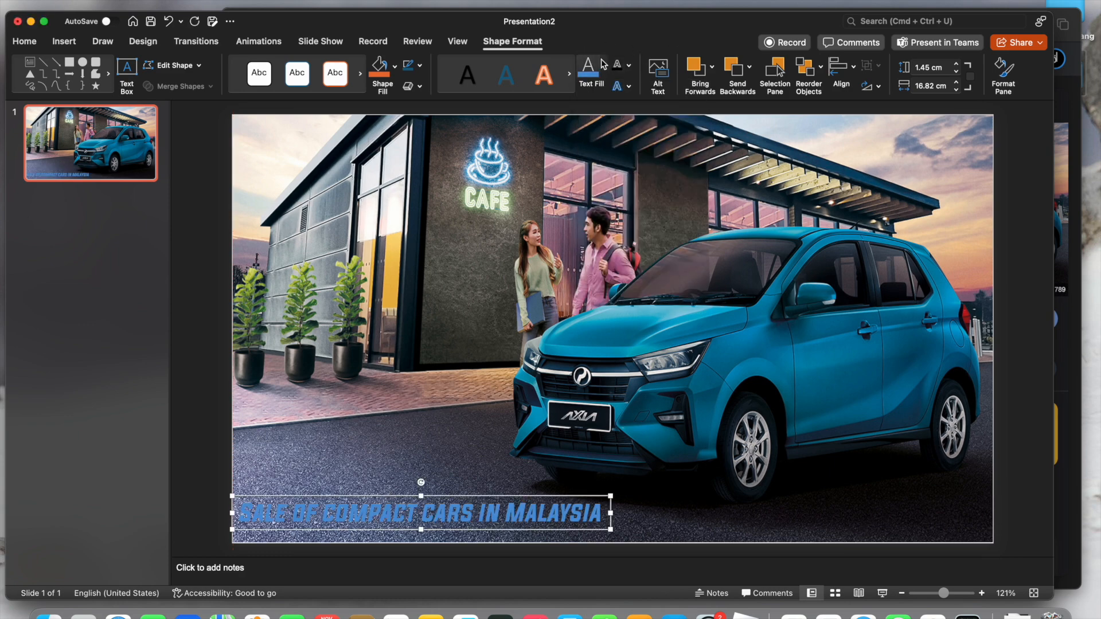
{"action": "left_click", "coordinate": [629, 66]}
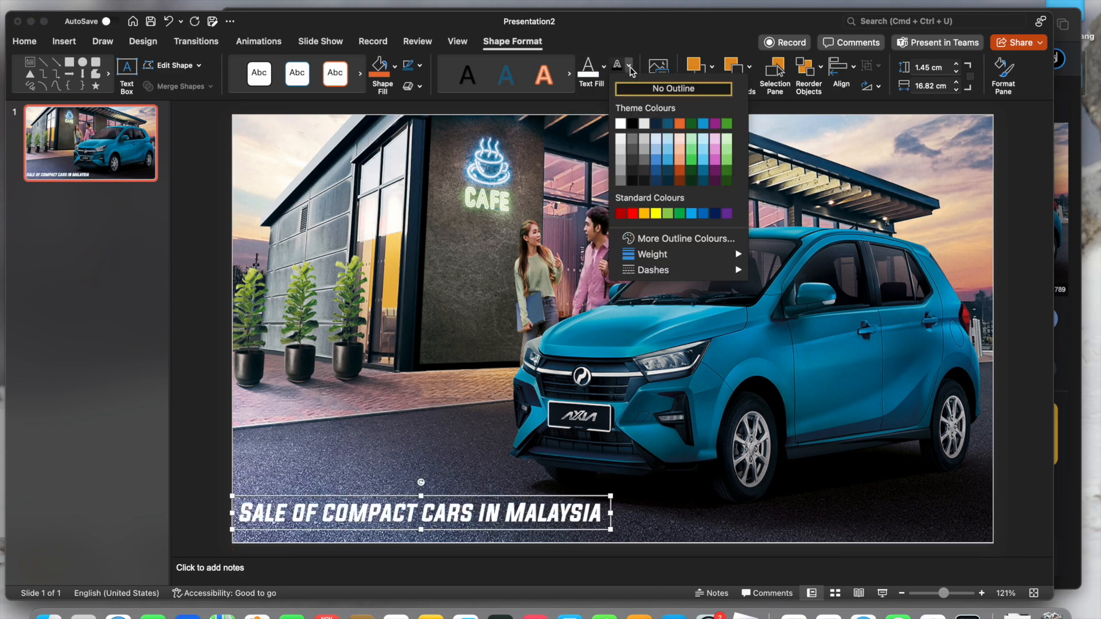
{"action": "left_click", "coordinate": [632, 124]}
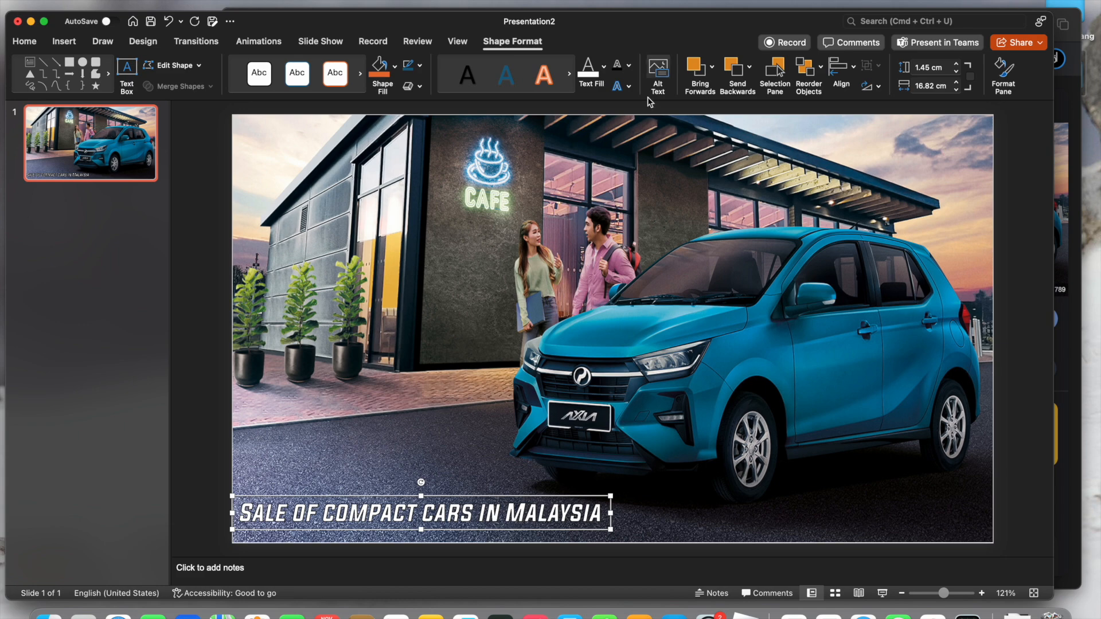
- Apply the first reflection variation to the title text as a text effect
{"action": "left_click", "coordinate": [625, 86]}
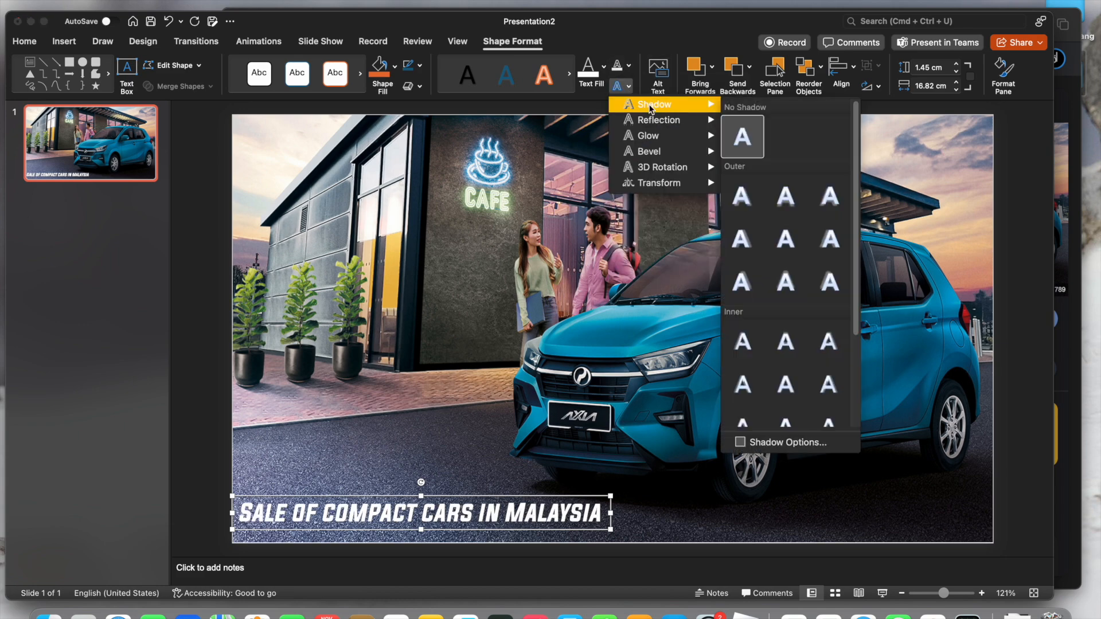
{"action": "mouse_move", "coordinate": [717, 122]}
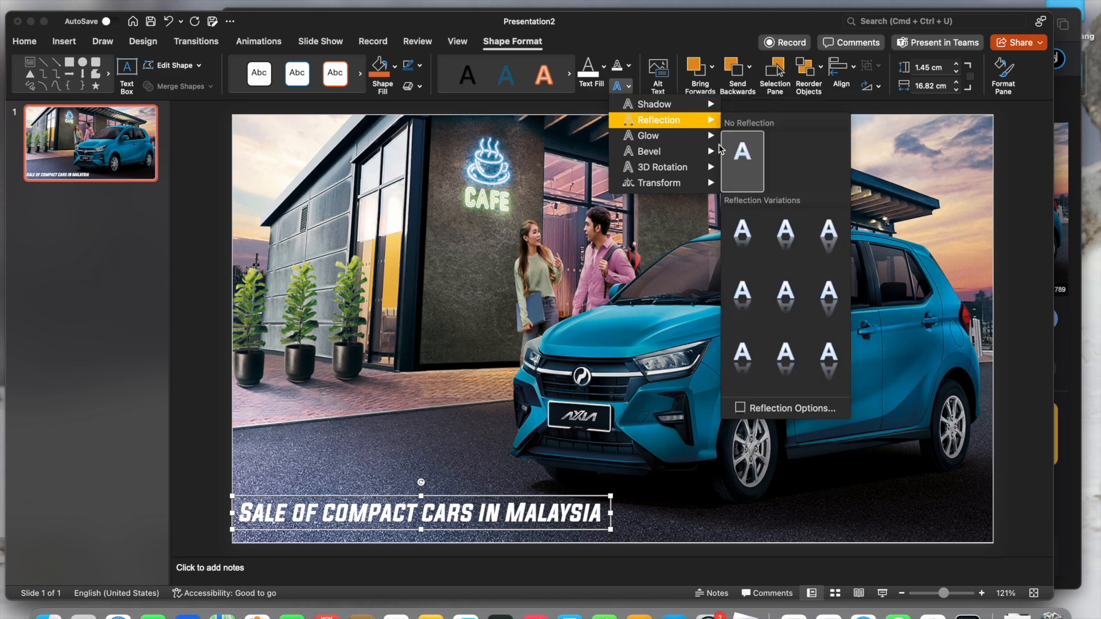
{"action": "left_click", "coordinate": [742, 232]}
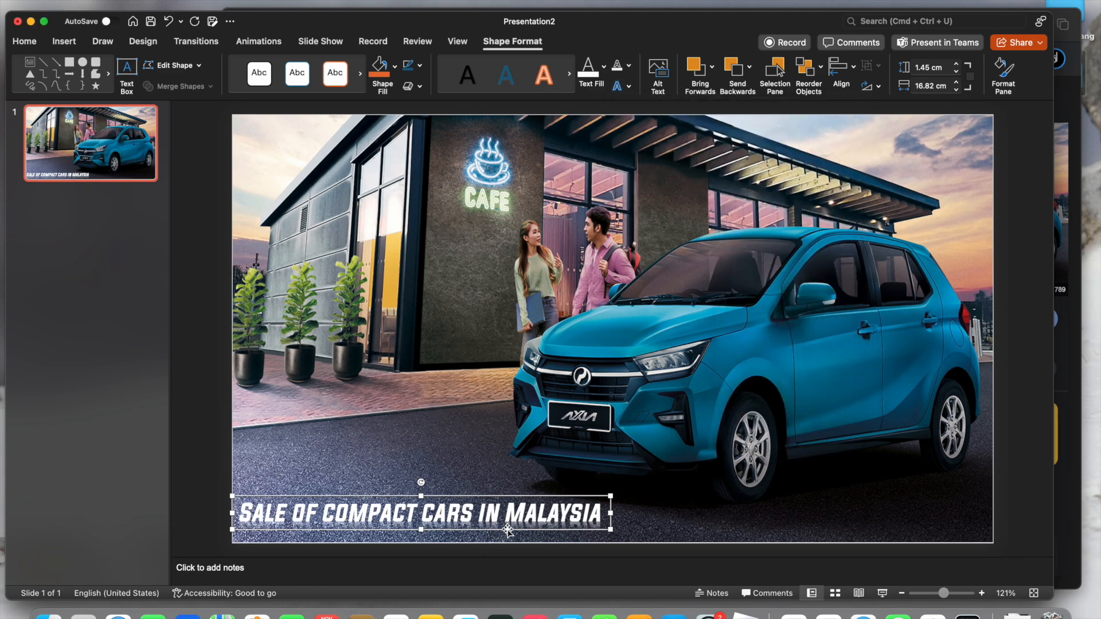
{"action": "left_click", "coordinate": [622, 86]}
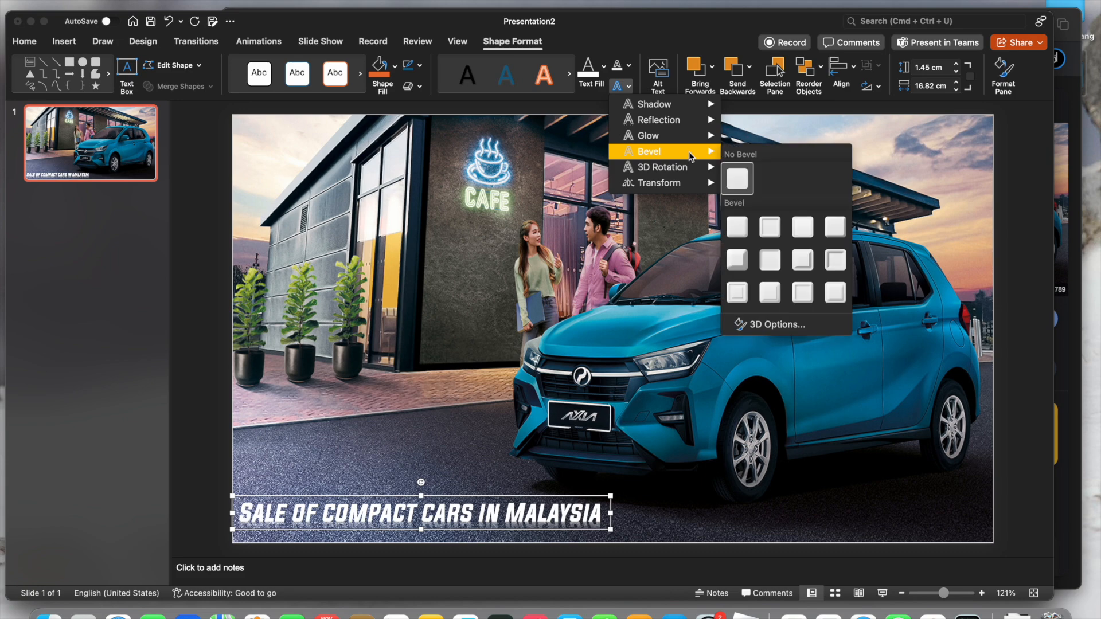
{"action": "mouse_move", "coordinate": [701, 188]}
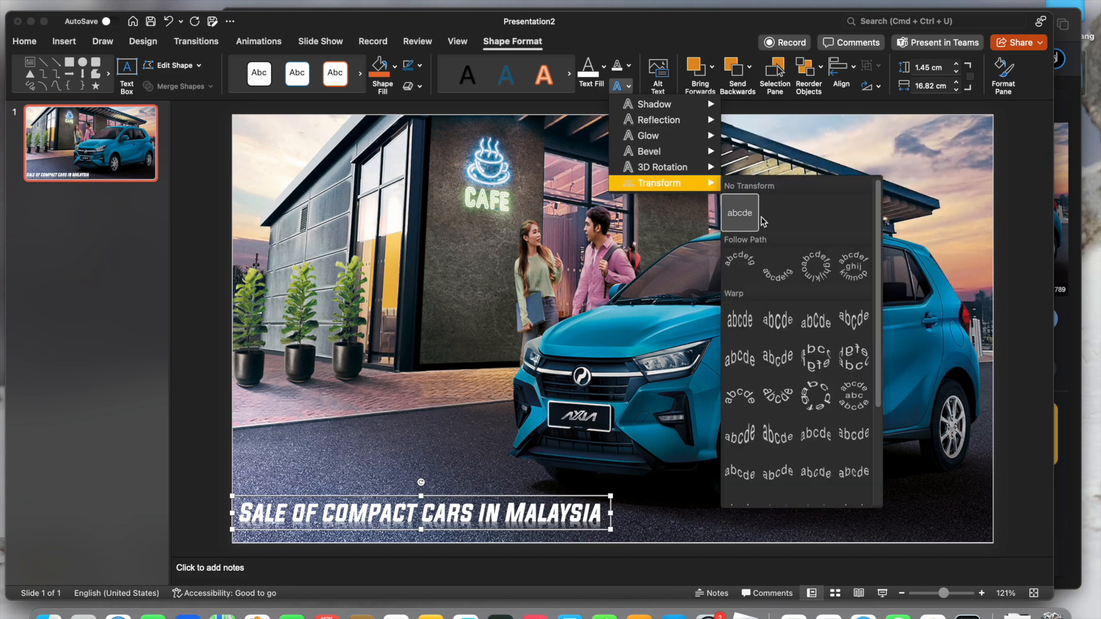
{"action": "left_click", "coordinate": [193, 319]}
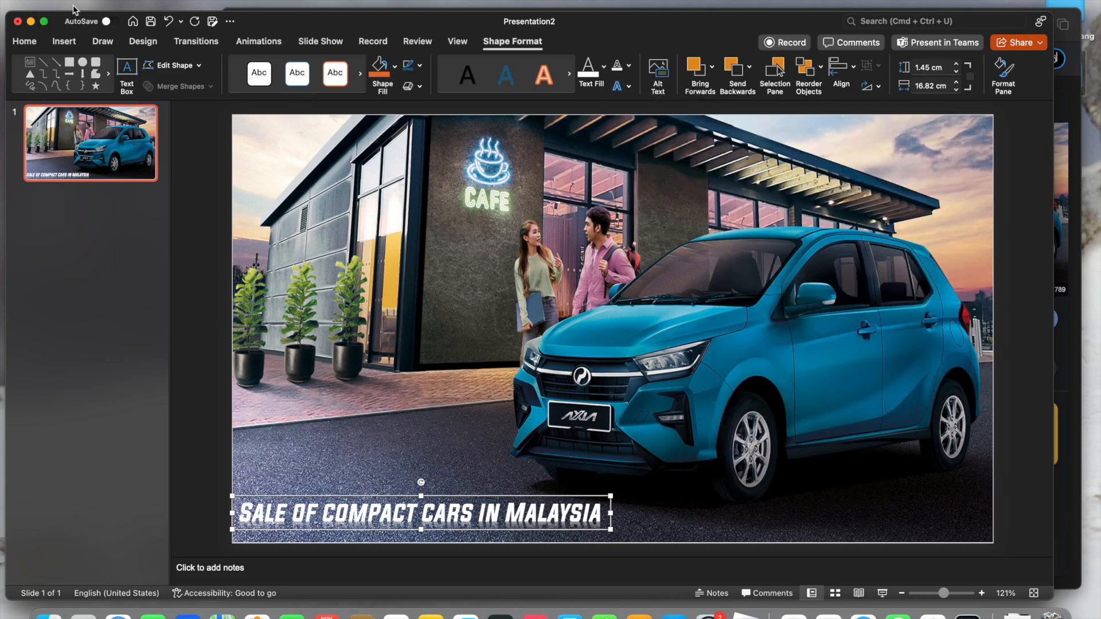
- Increase the title's font size to 44 pt
{"action": "left_click", "coordinate": [63, 41]}
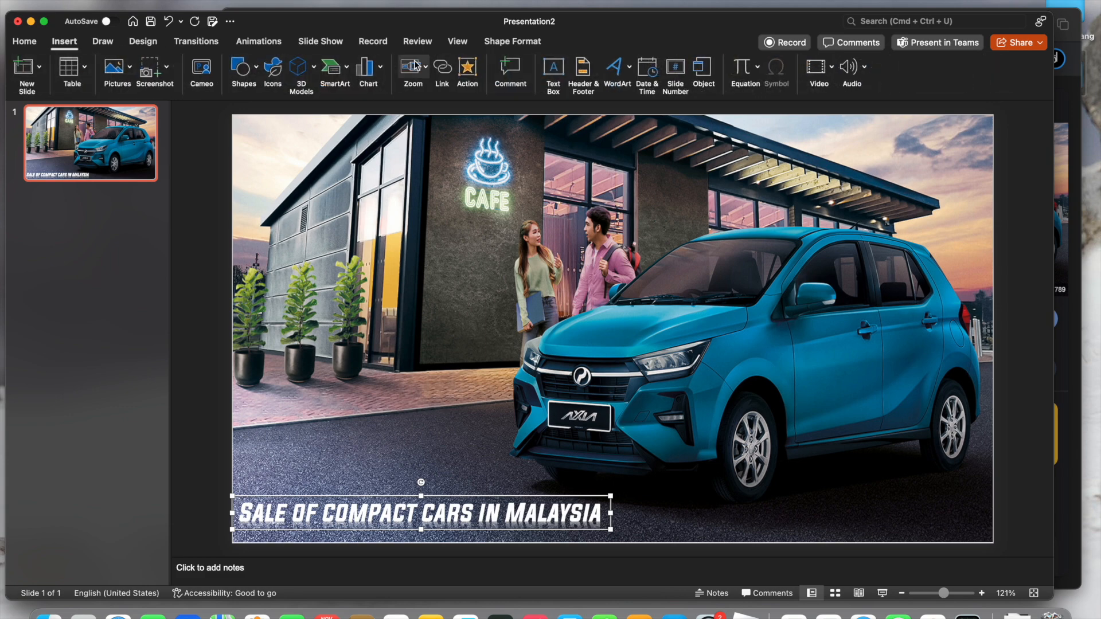
{"action": "left_click", "coordinate": [35, 44]}
{"action": "left_click", "coordinate": [358, 66]}
{"action": "left_click", "coordinate": [358, 66]}
{"action": "left_click", "coordinate": [359, 66]}
{"action": "left_click", "coordinate": [358, 66]}
{"action": "left_click_drag", "start_coordinate": [369, 491], "coordinate": [385, 270]}
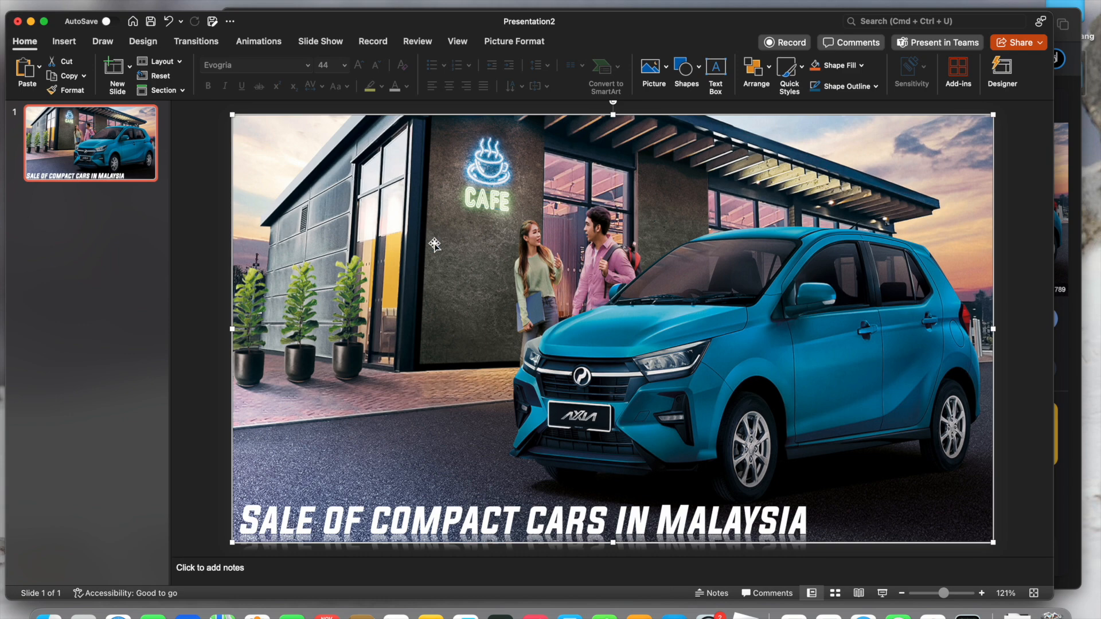
- Open the background picture's formatting options, try sharpness and contrast corrections, and return them to 0%
{"action": "right_click", "coordinate": [434, 242]}
{"action": "left_click", "coordinate": [507, 540]}
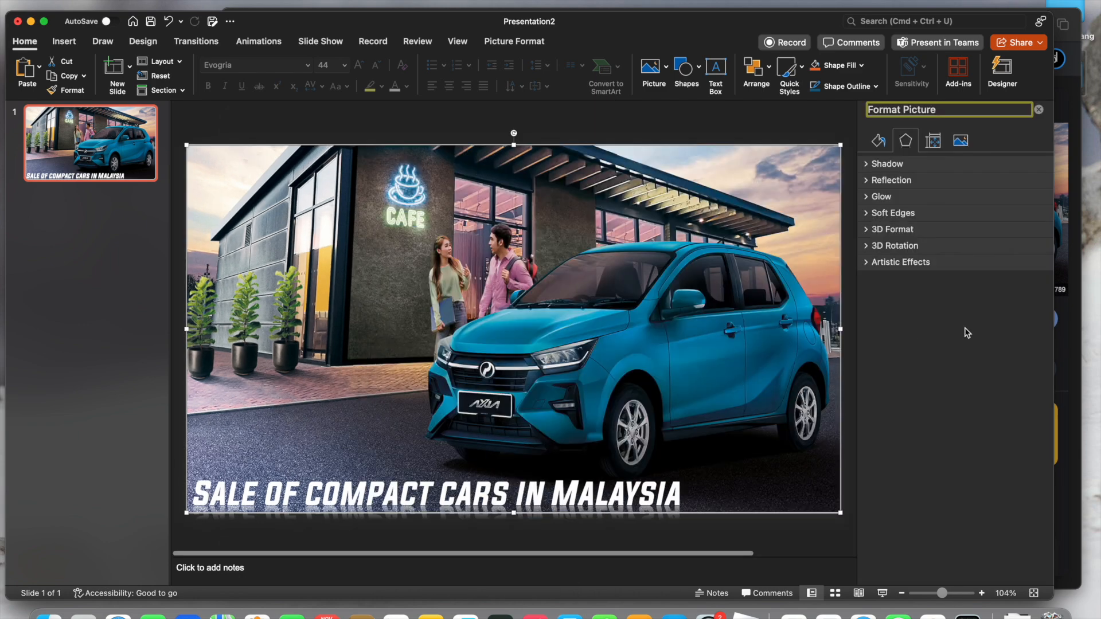
{"action": "left_click", "coordinate": [933, 141]}
{"action": "left_click", "coordinate": [960, 141]}
{"action": "left_click", "coordinate": [906, 163]}
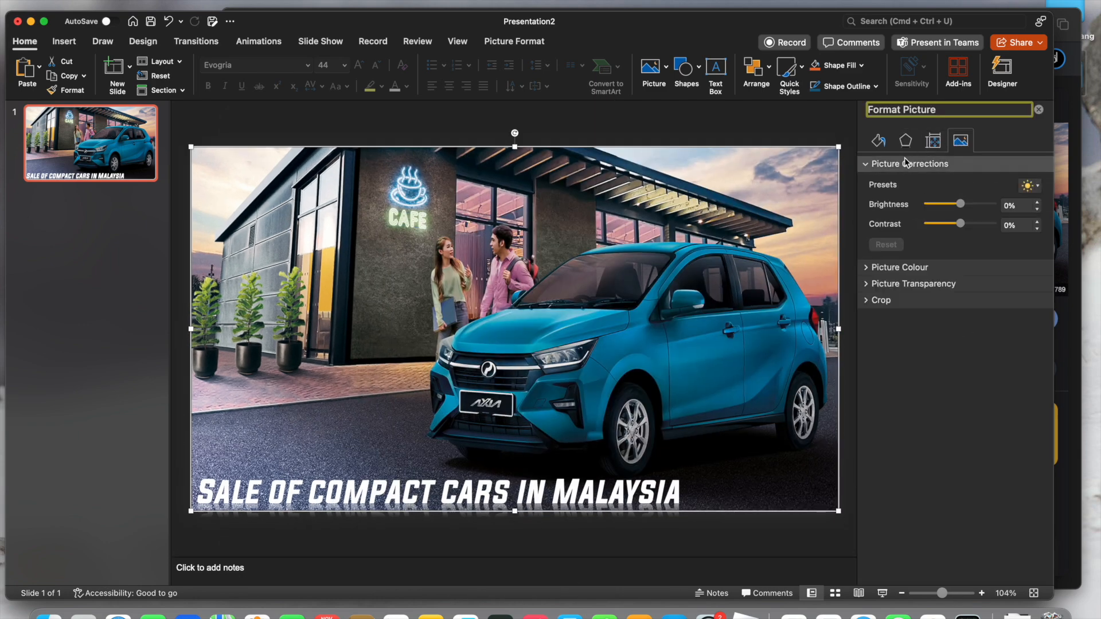
{"action": "mouse_move", "coordinate": [961, 226]}
{"action": "left_mouse_down"}
{"action": "mouse_move", "coordinate": [929, 226]}
{"action": "mouse_move", "coordinate": [1018, 226]}
{"action": "mouse_move", "coordinate": [963, 226]}
{"action": "left_mouse_up"}
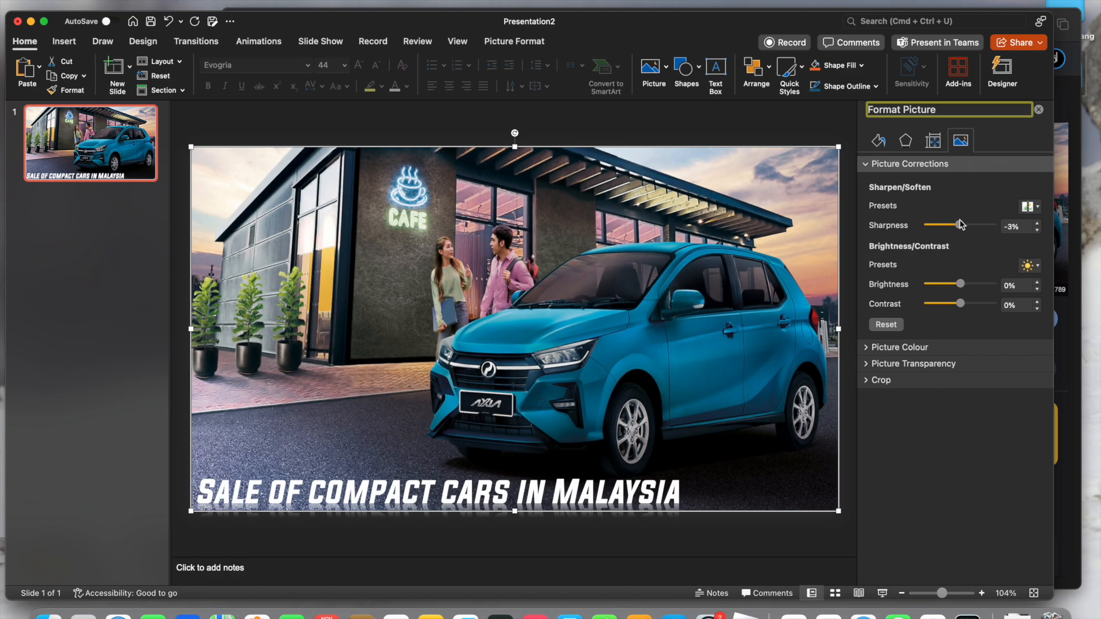
{"action": "left_click", "coordinate": [1038, 224]}
{"action": "mouse_move", "coordinate": [961, 285]}
{"action": "left_mouse_down"}
{"action": "mouse_move", "coordinate": [943, 285]}
{"action": "mouse_move", "coordinate": [996, 286]}
{"action": "mouse_move", "coordinate": [960, 285]}
{"action": "mouse_move", "coordinate": [999, 307]}
{"action": "mouse_move", "coordinate": [919, 308]}
{"action": "mouse_move", "coordinate": [963, 304]}
{"action": "left_mouse_up"}
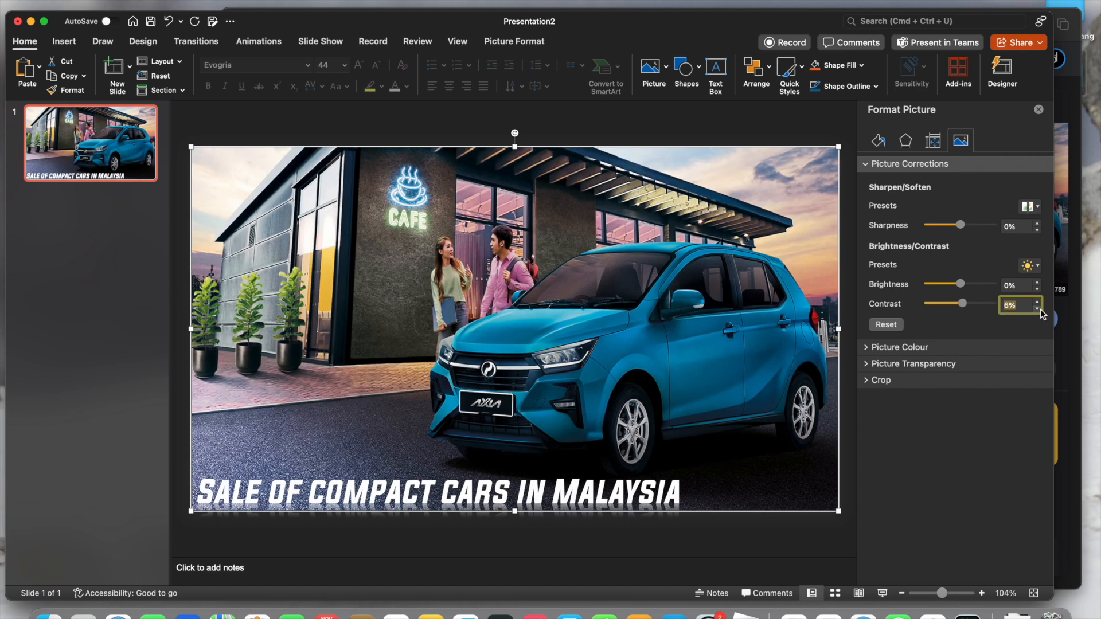
{"action": "left_click", "coordinate": [1039, 310]}
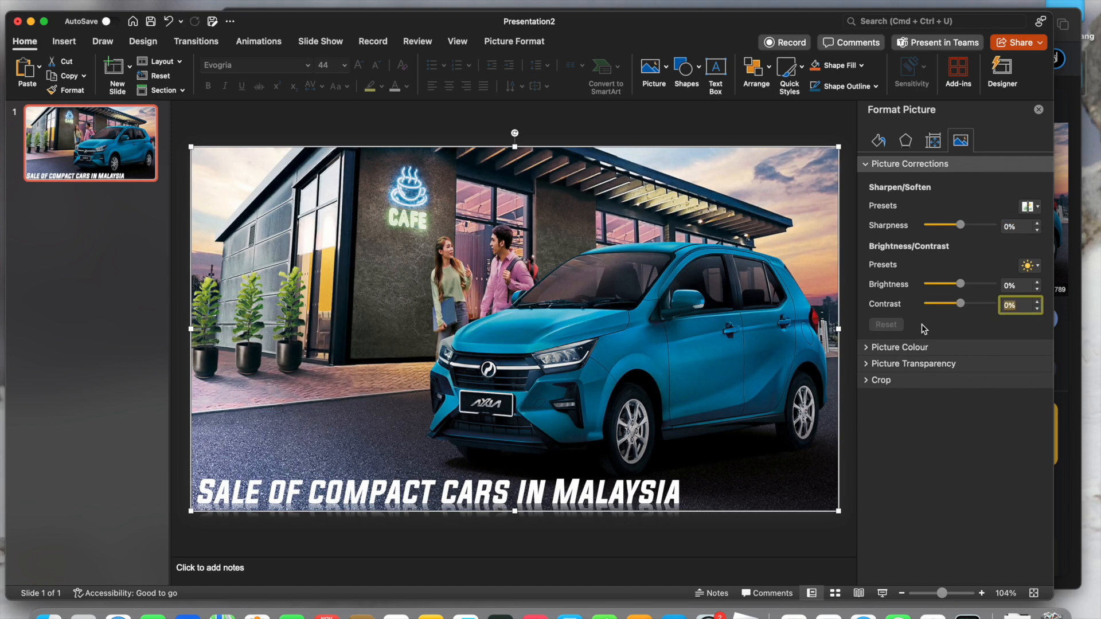
{"action": "left_click", "coordinate": [927, 166]}
{"action": "left_click", "coordinate": [927, 180]}
{"action": "left_click", "coordinate": [928, 197]}
{"action": "left_click", "coordinate": [927, 197]}
{"action": "left_click", "coordinate": [927, 180]}
{"action": "left_click", "coordinate": [928, 180]}
- Apply the inner centre shadow preset to the car picture, set its blur to 100 pt, and close the formatting options
{"action": "left_click", "coordinate": [904, 140]}
{"action": "left_click", "coordinate": [879, 164]}
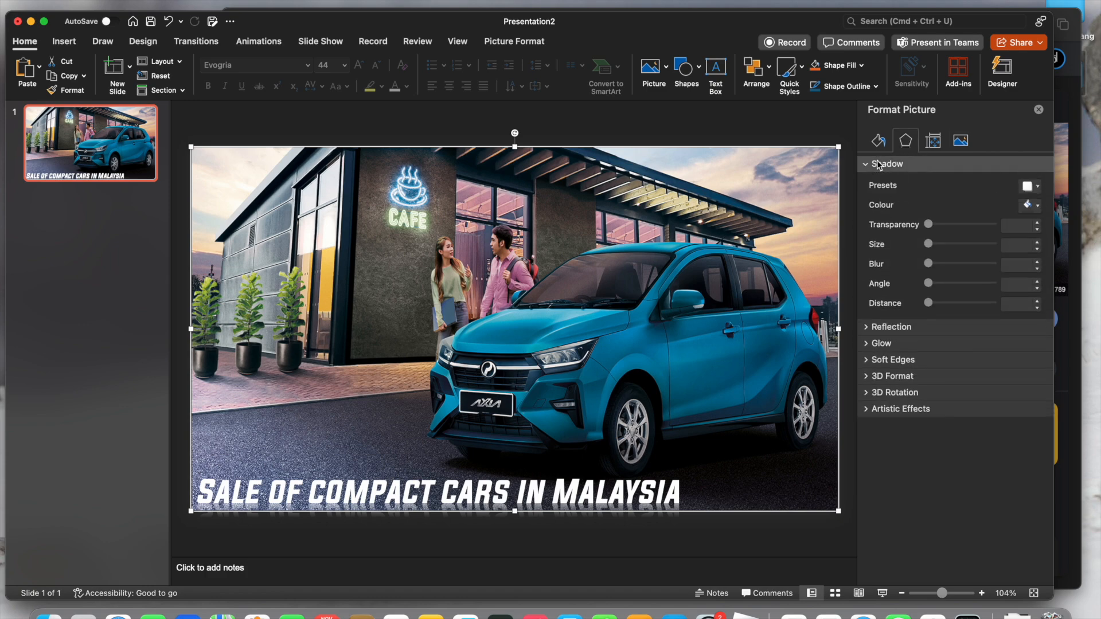
{"action": "left_click", "coordinate": [1029, 187]}
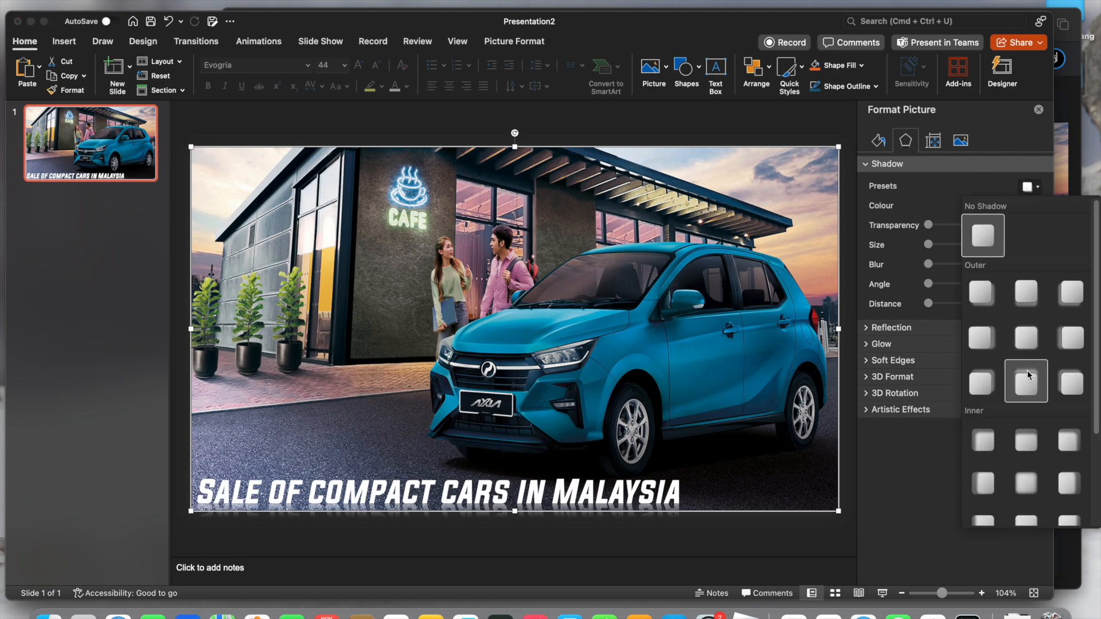
{"action": "left_click", "coordinate": [1028, 474]}
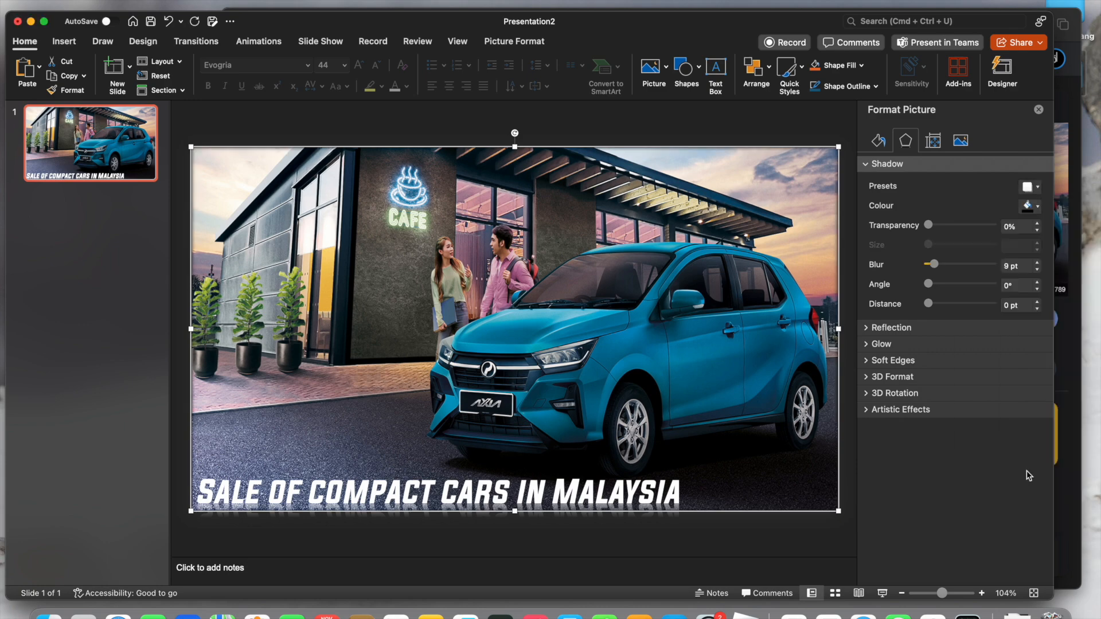
{"action": "left_click", "coordinate": [1029, 187]}
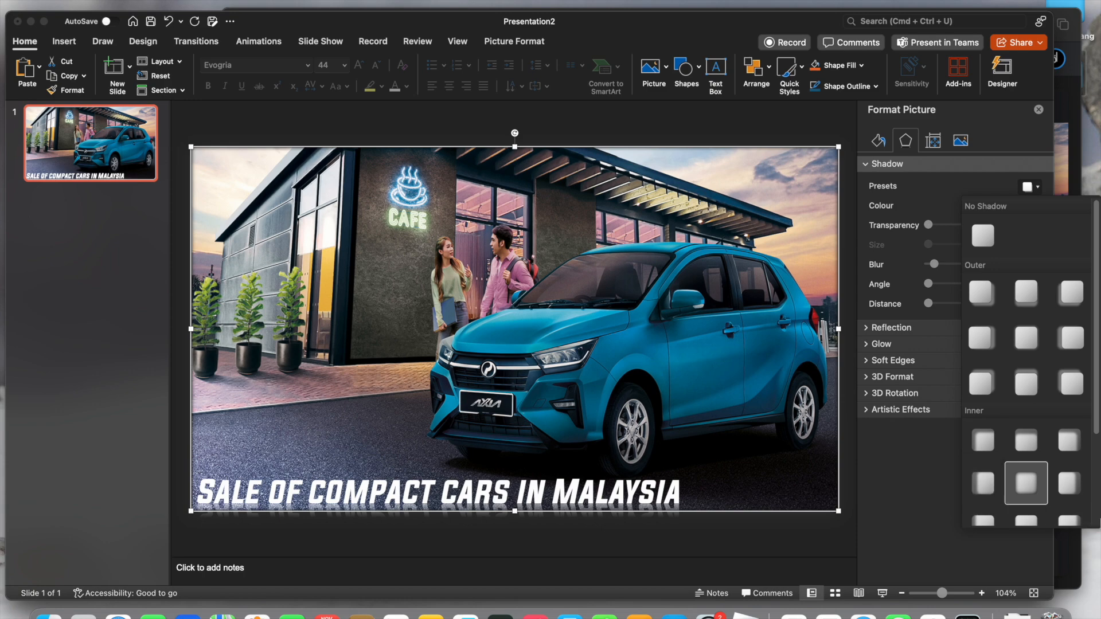
{"action": "left_click", "coordinate": [900, 484]}
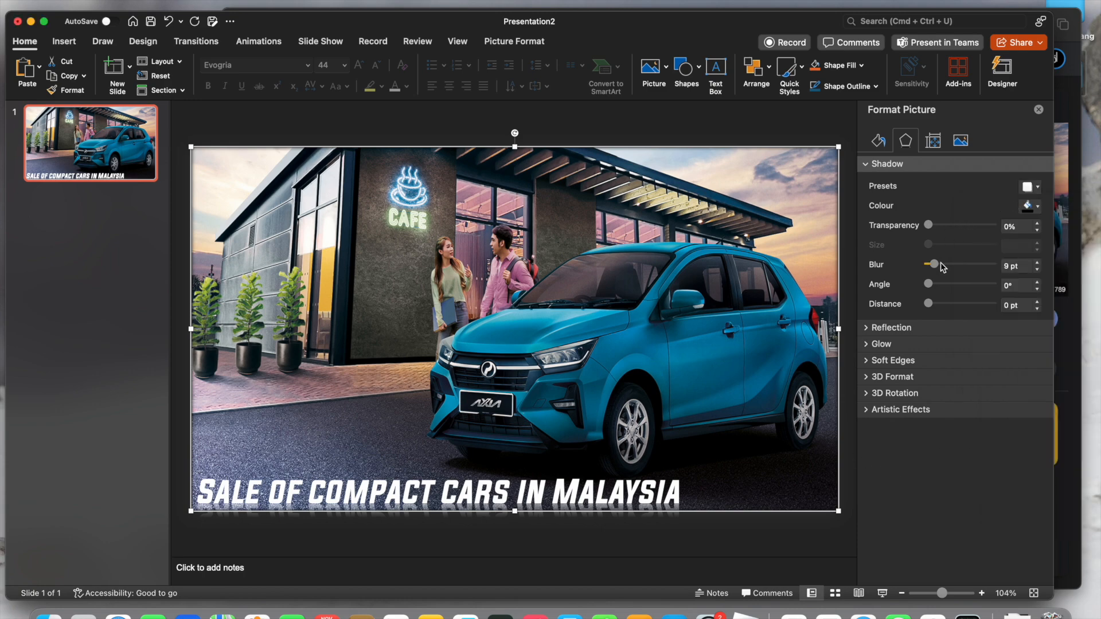
{"action": "left_click_drag", "start_coordinate": [938, 265], "coordinate": [1044, 275]}
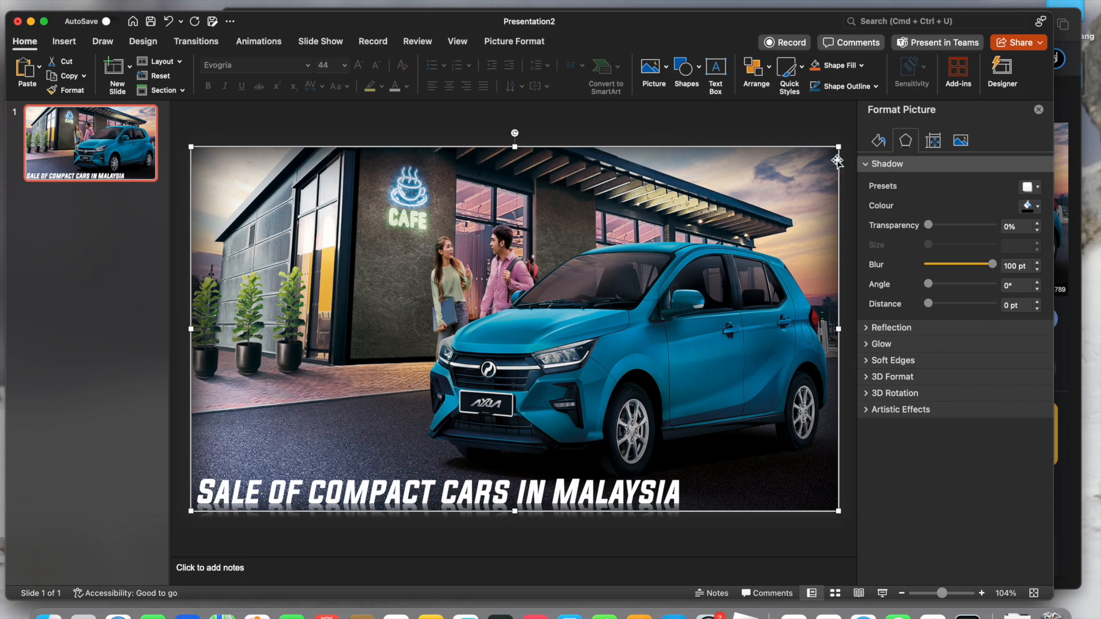
{"action": "left_click", "coordinate": [1038, 110]}
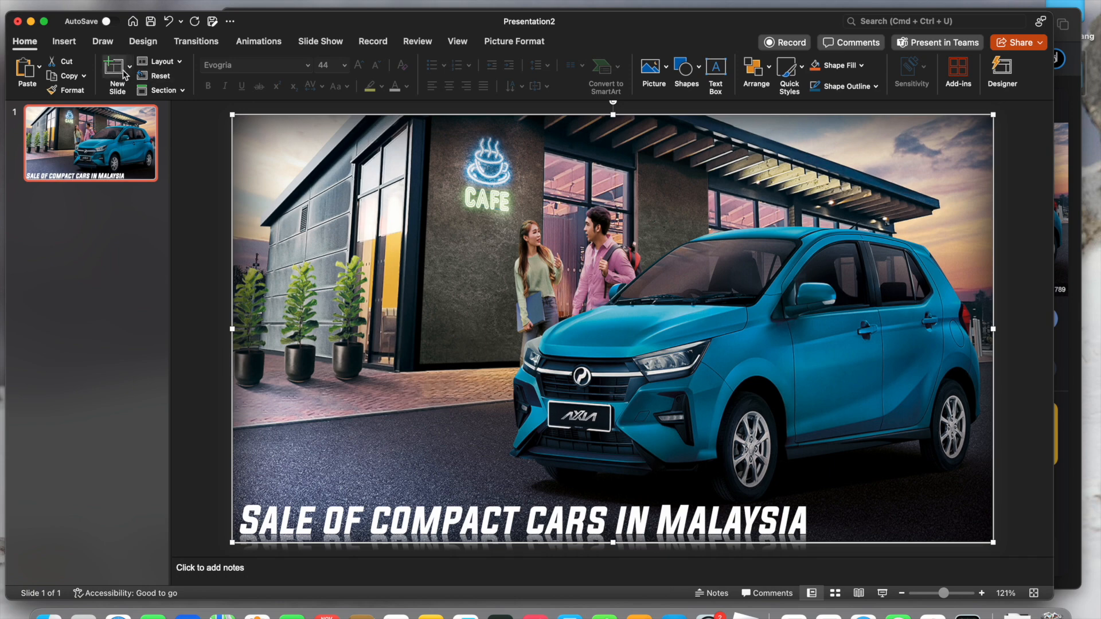
- Add three new slides with title and content placeholders after the cover slide
{"action": "left_click", "coordinate": [115, 67]}
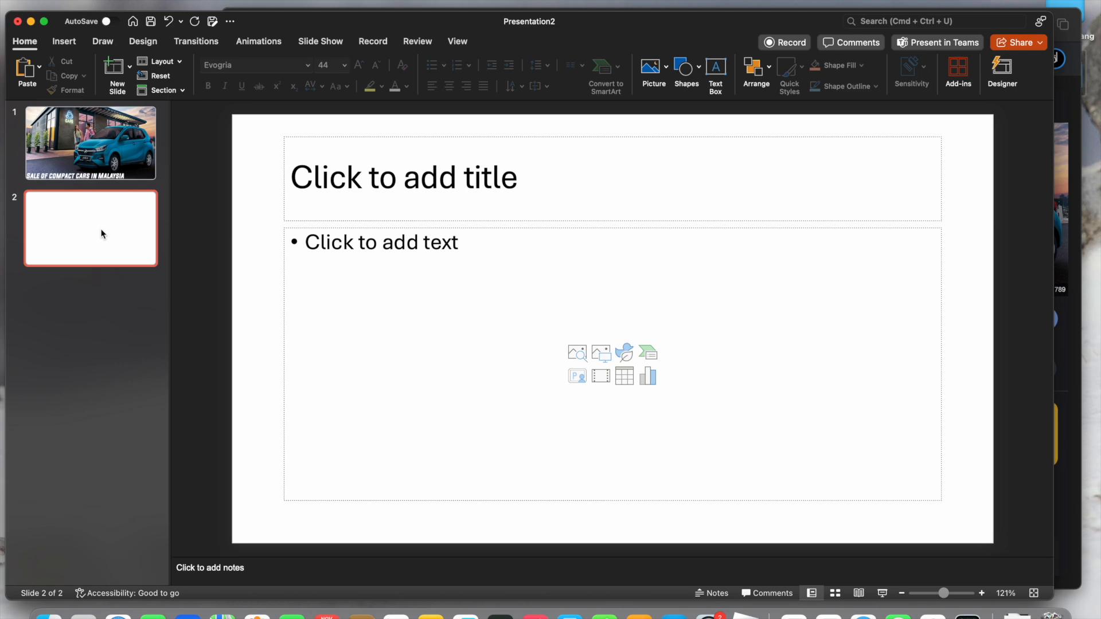
{"action": "left_click", "coordinate": [101, 143]}
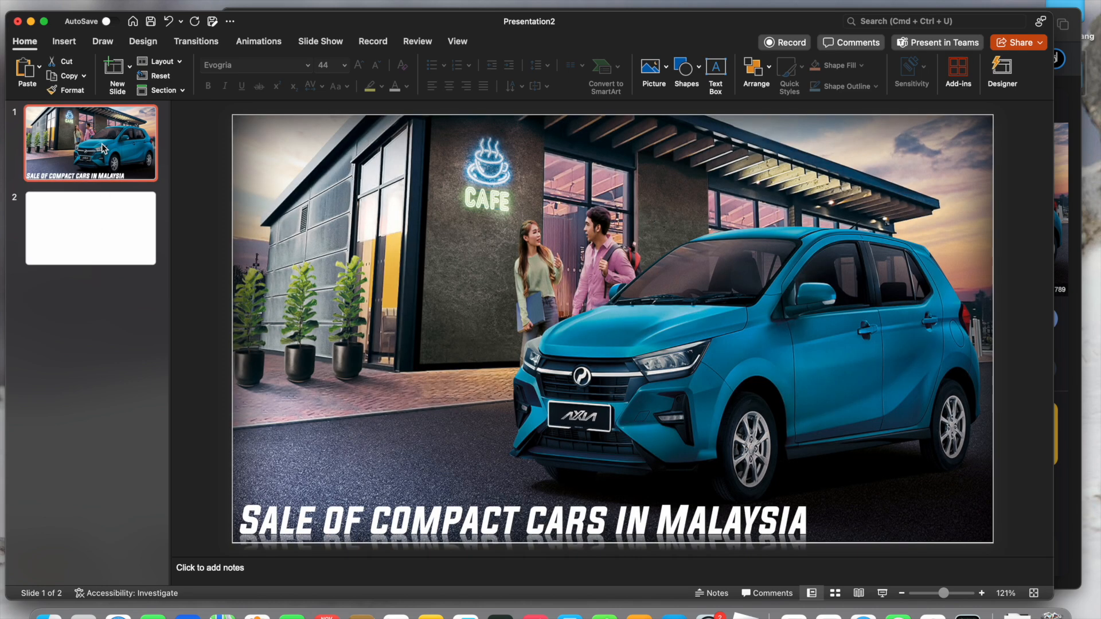
{"action": "right_click", "coordinate": [97, 167]}
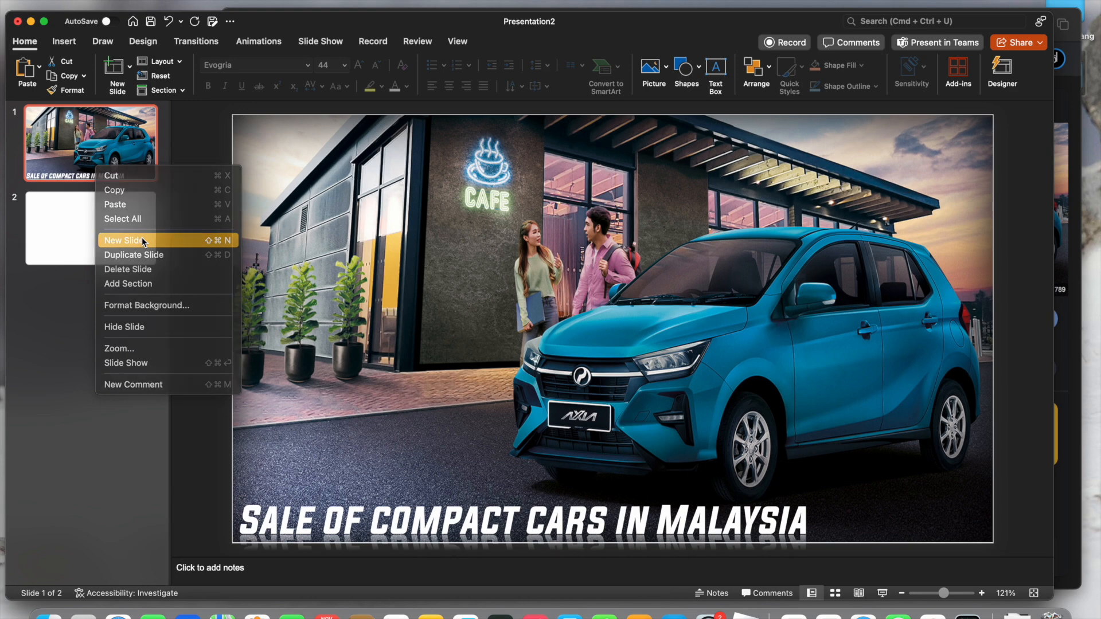
{"action": "left_click", "coordinate": [142, 240]}
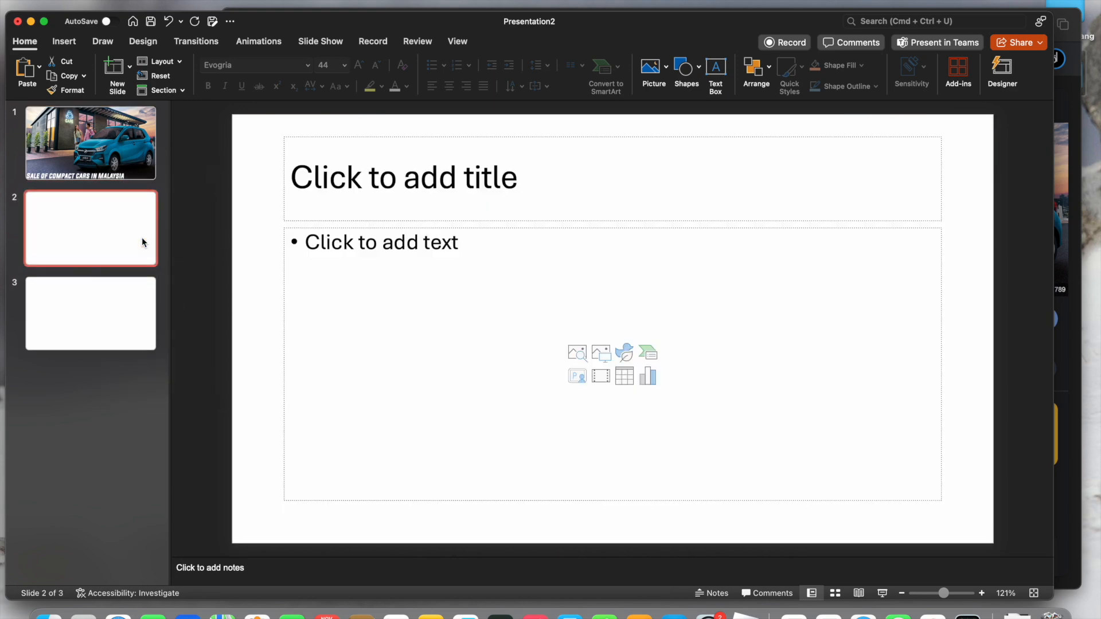
{"action": "left_click", "coordinate": [130, 68]}
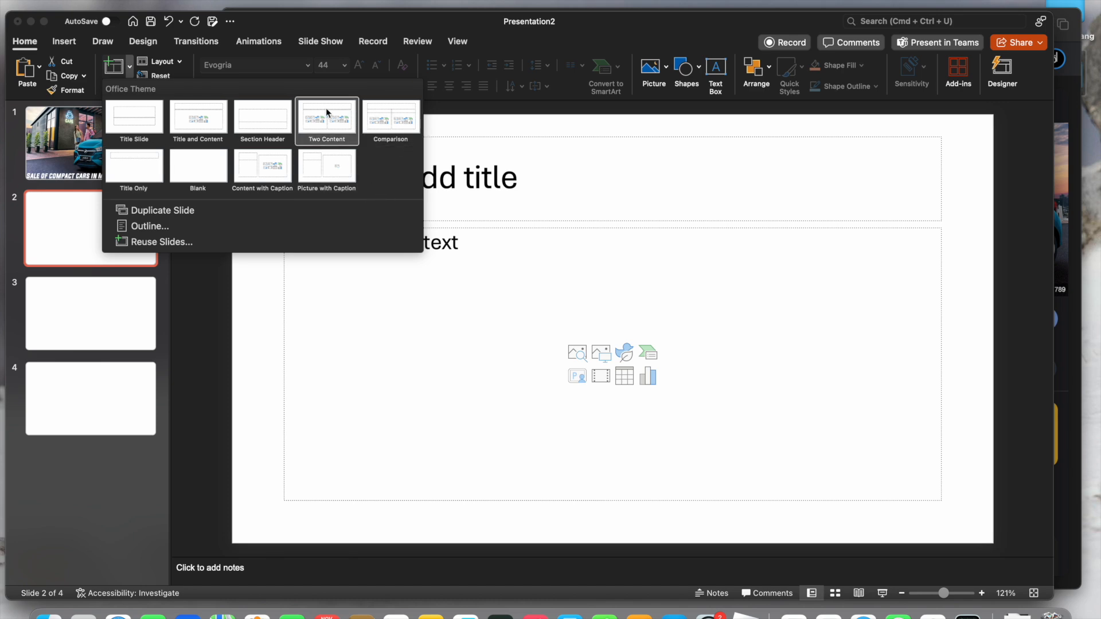
- Place the text cursor in the title placeholder of slide 2
{"action": "left_click", "coordinate": [303, 172]}
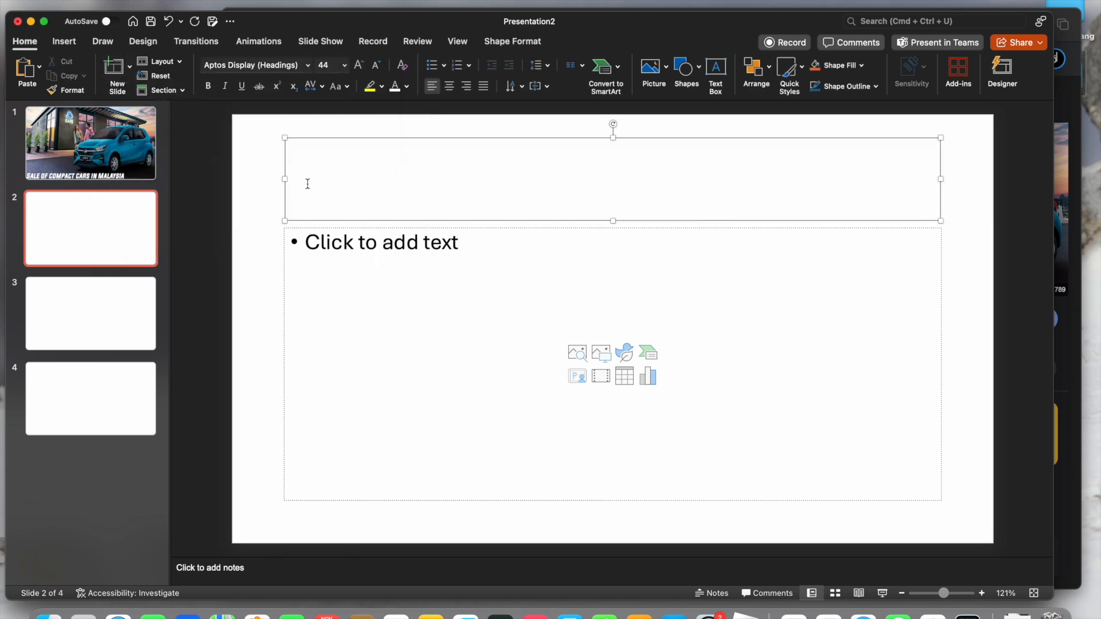